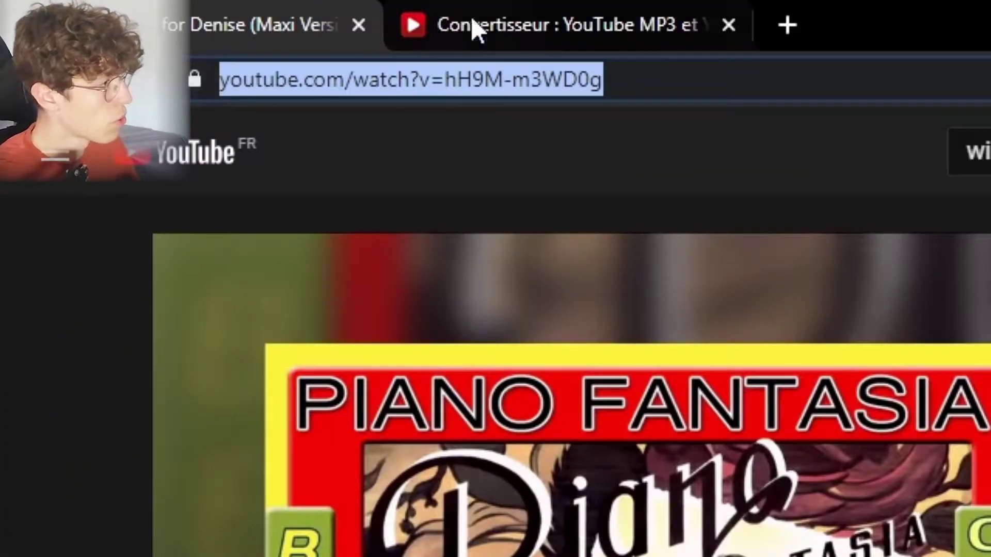
click(471, 25)
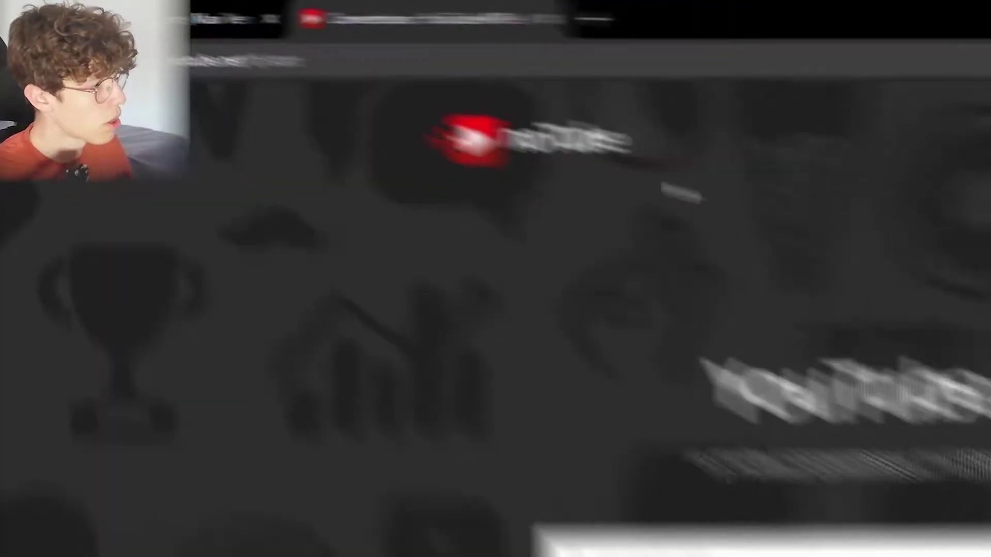
click(404, 251)
text(https://www.youtube.com/watch?v=hH9M-m3WD0g)
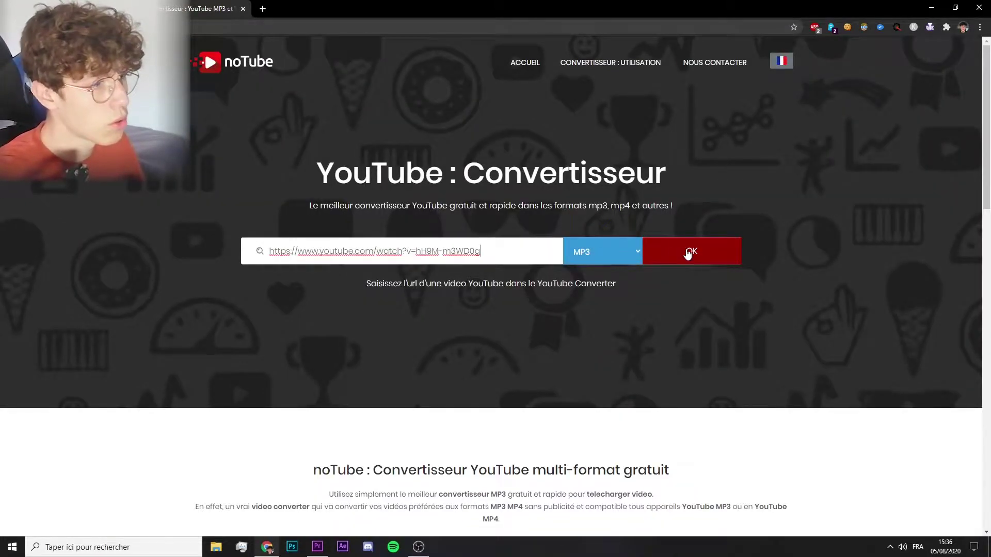
click(638, 253)
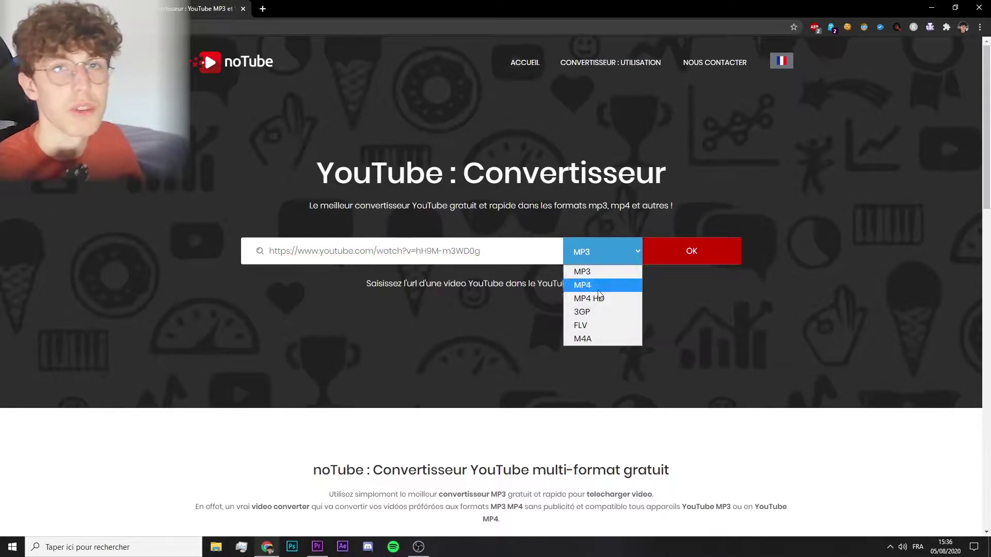
click(589, 272)
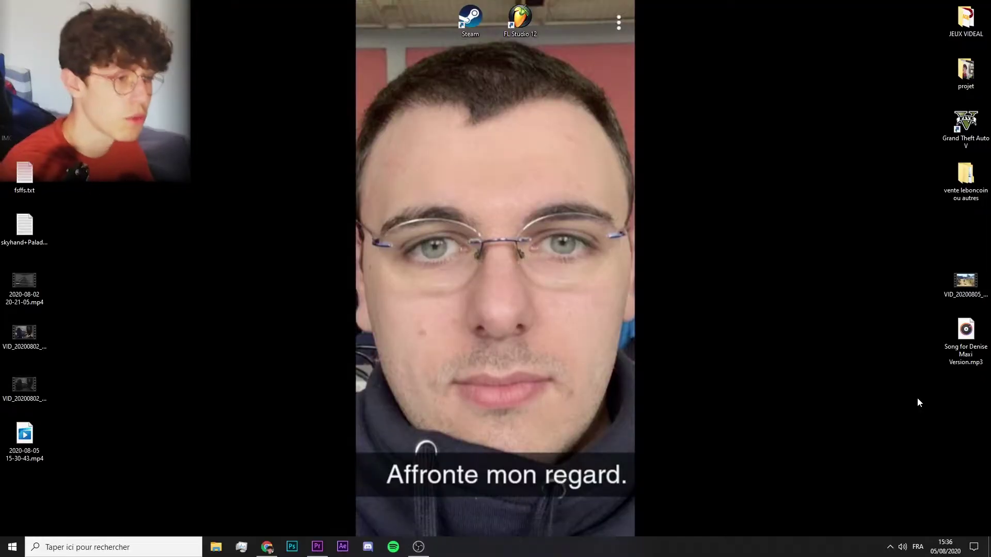
Step: Switch to Premiere Pro and place the desktop video and Song for Denise Maxi Version.mp3 in the sequence
drag(903, 258, 959, 354)
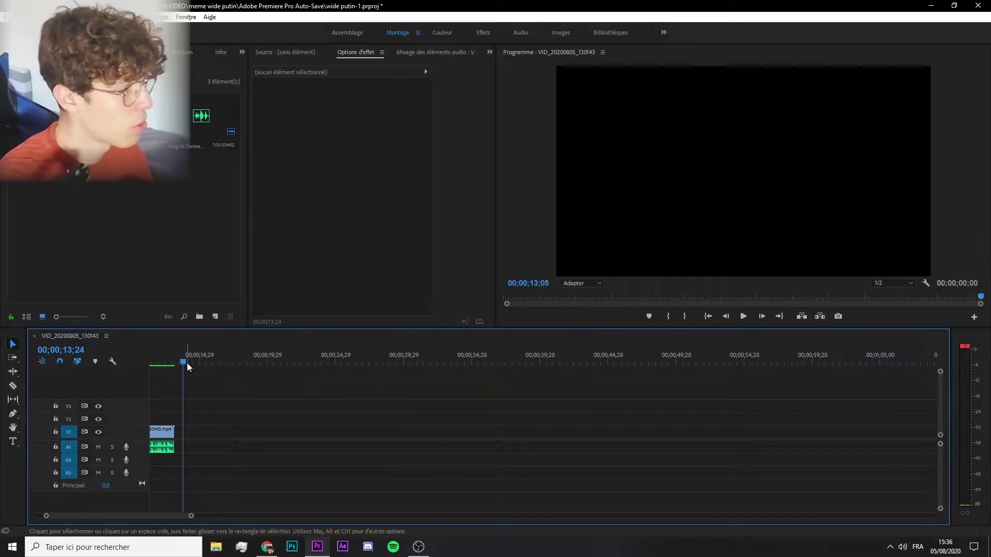
mouse_move(184, 364)
mouse_down()
mouse_move(164, 363)
mouse_move(191, 364)
mouse_up()
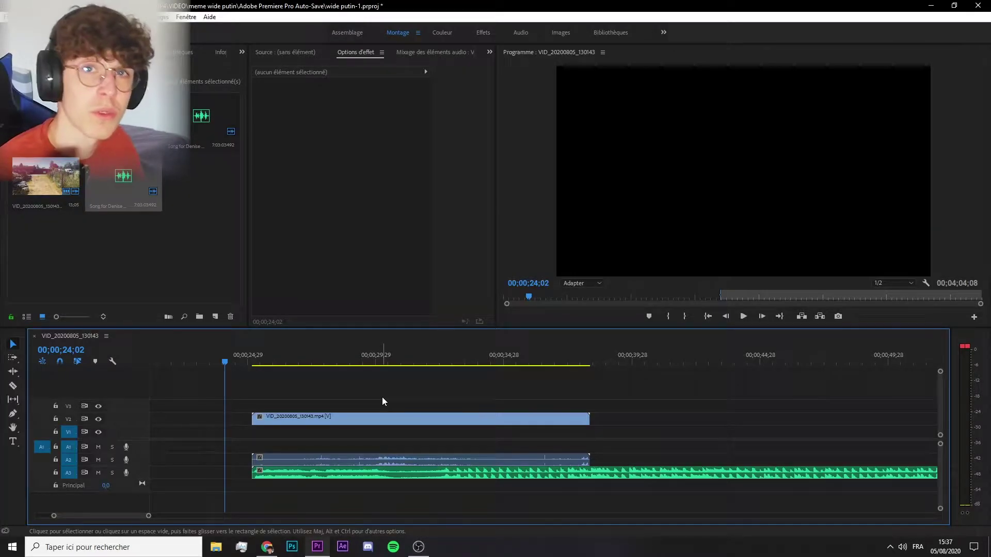
Step: Delete the video clip's original audio and move the song up to audio track A1
click(383, 459)
key(Delete)
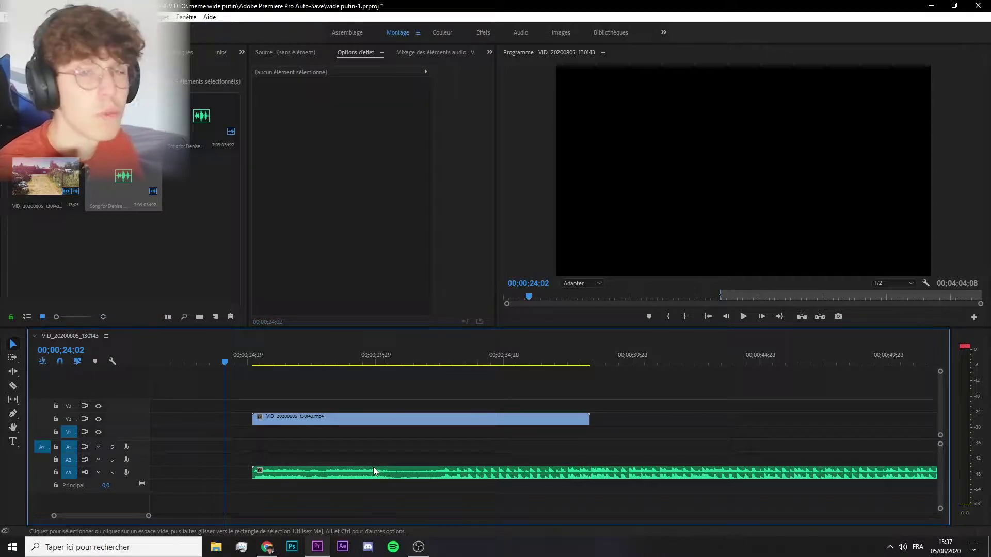
drag(361, 473, 366, 446)
Step: Play the start of the clip with the song and try splitting the video at 00;00;25;26
drag(230, 369, 207, 364)
key(space)
click(14, 386)
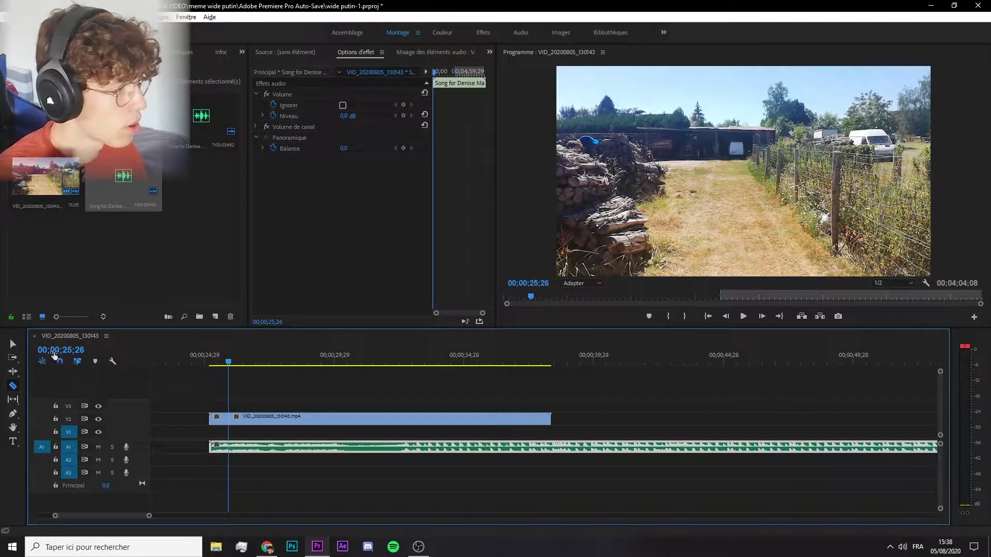
key(v)
click(221, 421)
mouse_move(304, 366)
mouse_down()
mouse_move(290, 366)
mouse_move(308, 368)
mouse_up()
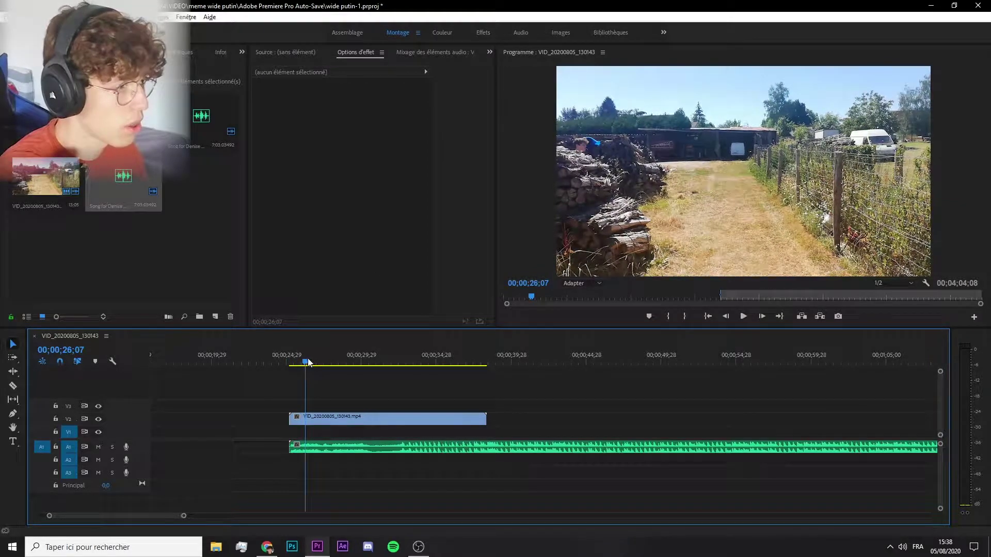
drag(308, 363, 315, 366)
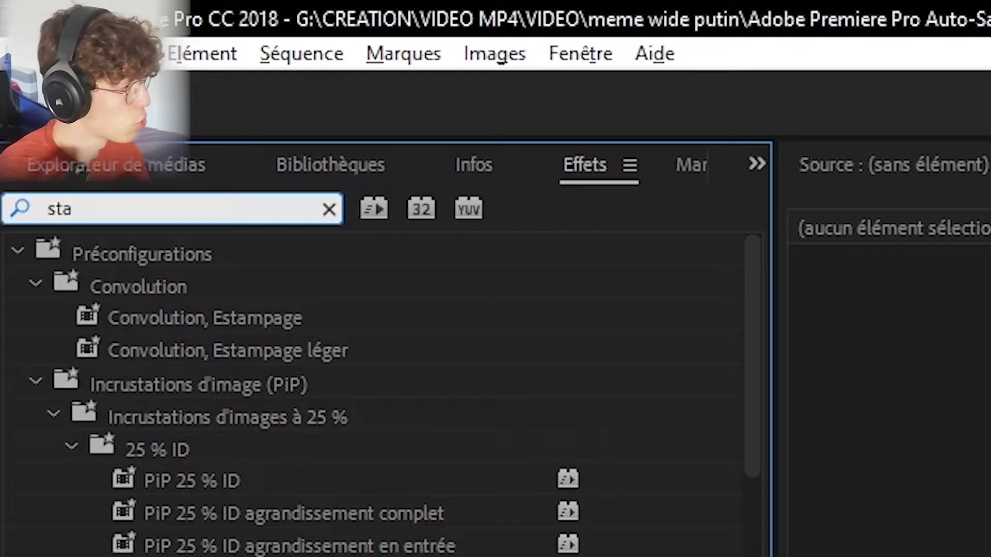
Step: Apply the Stabil. déformation effect to the video clip and set its Lissage to 5 %
text(b)
drag(279, 459, 472, 269)
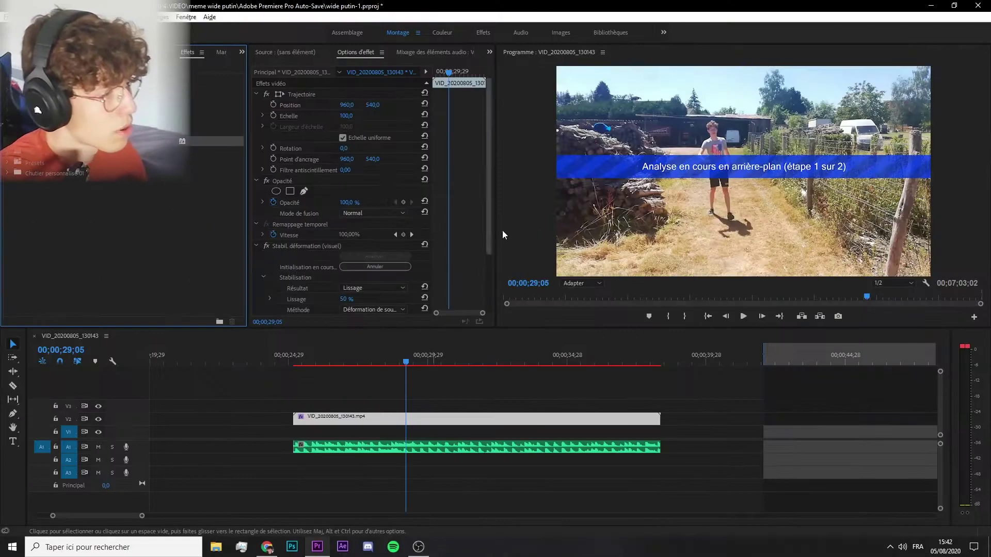
scroll(348, 225, down, 3)
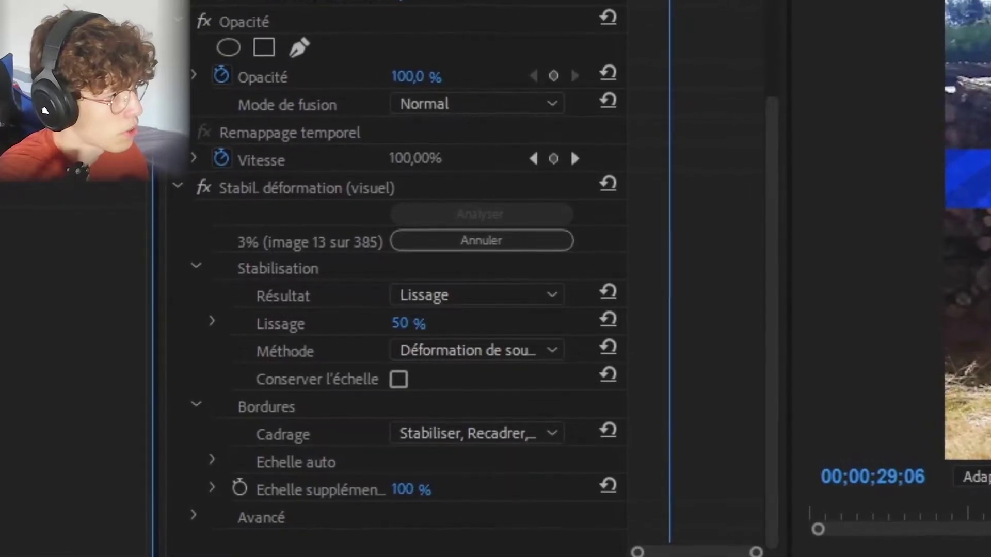
click(405, 323)
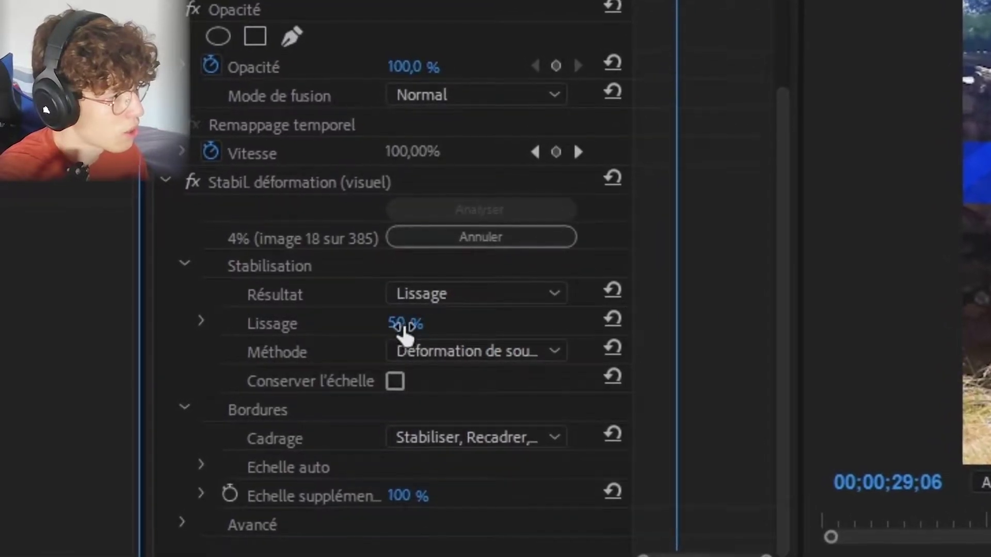
text(5)
key(Return)
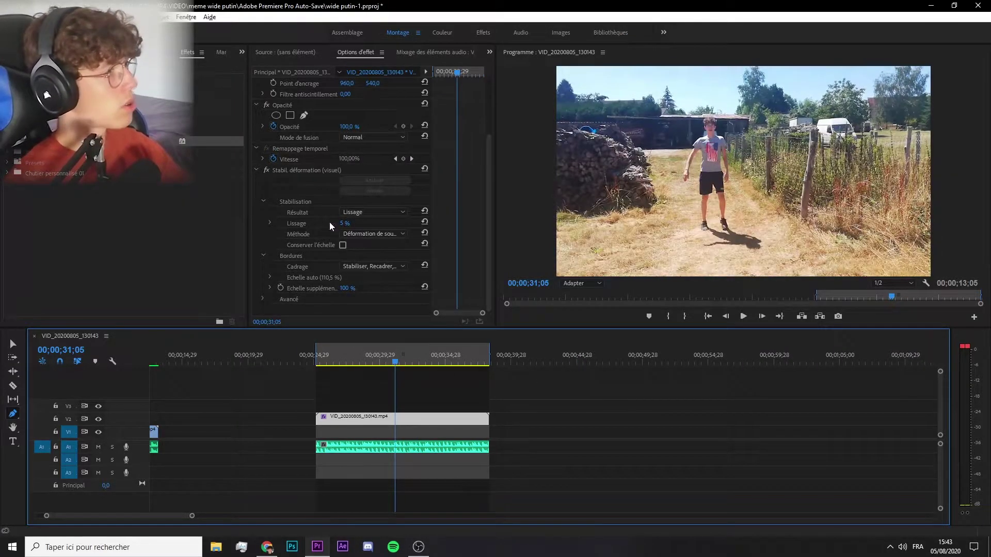
Step: Render the sequence from the in point to the out point and check the playback
click(98, 17)
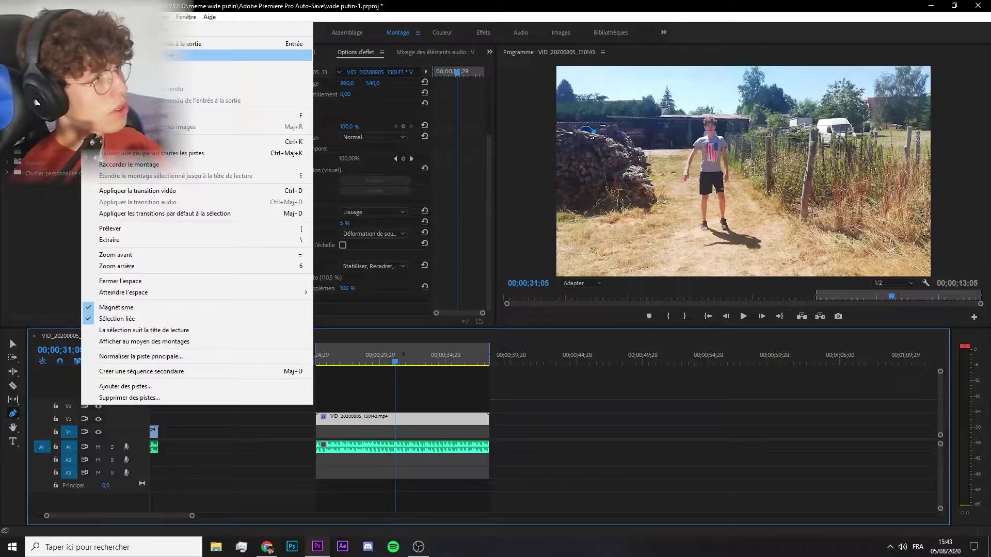
click(366, 175)
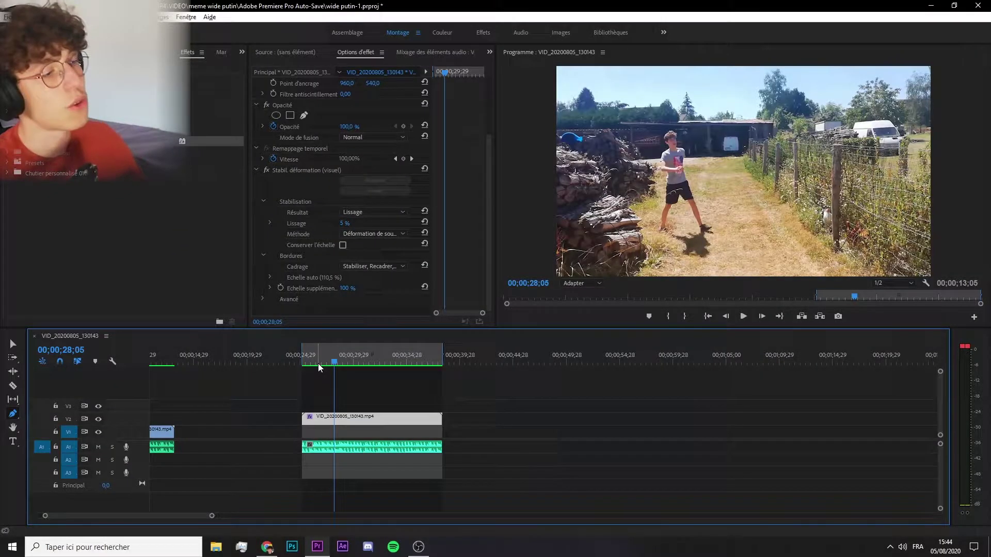
scroll(380, 401, up, 2)
scroll(341, 376, up, 1)
scroll(372, 369, down, 2)
scroll(320, 365, down, 4)
click(166, 364)
key(space)
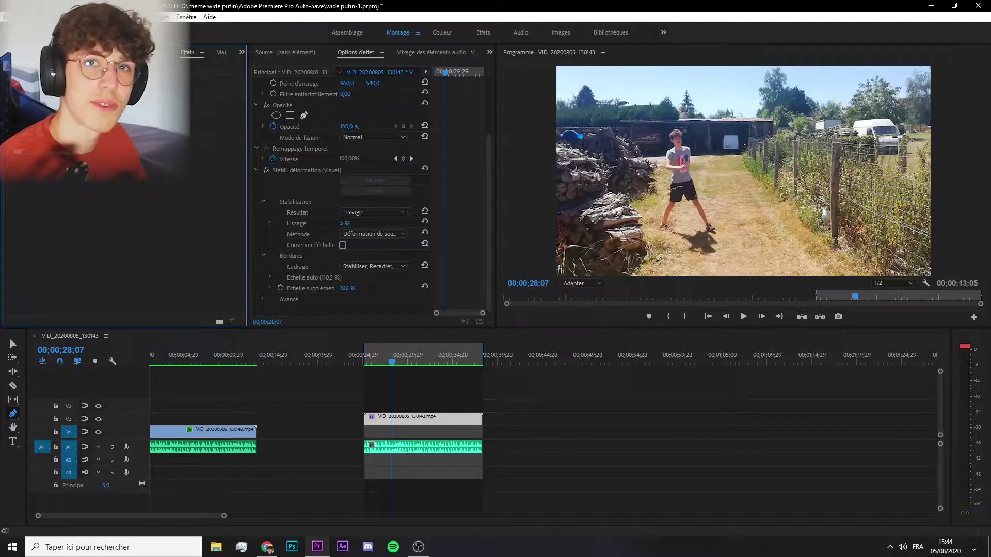
Step: Search the effects for "transf" and apply the Transformation distortion effect to the video clip
text(tr)
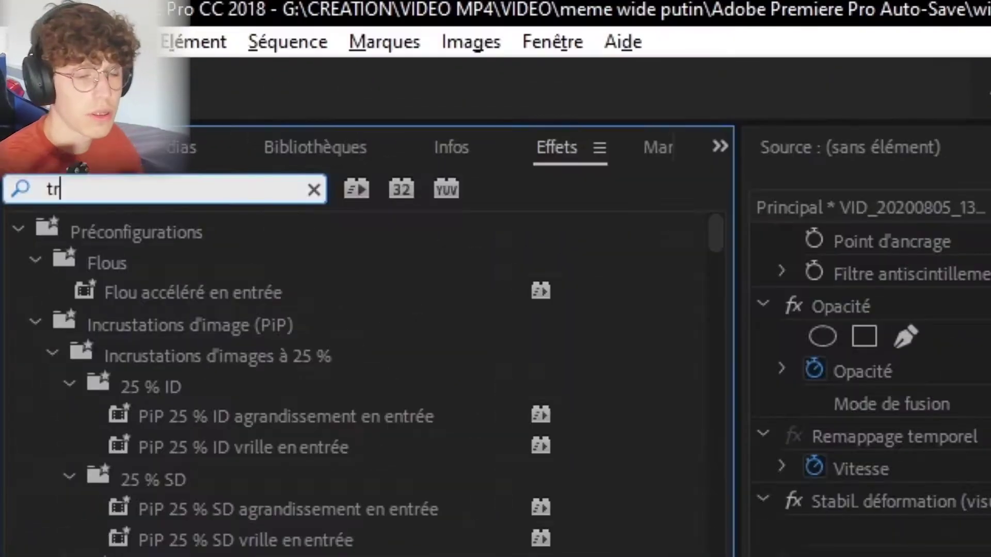
text(ansf)
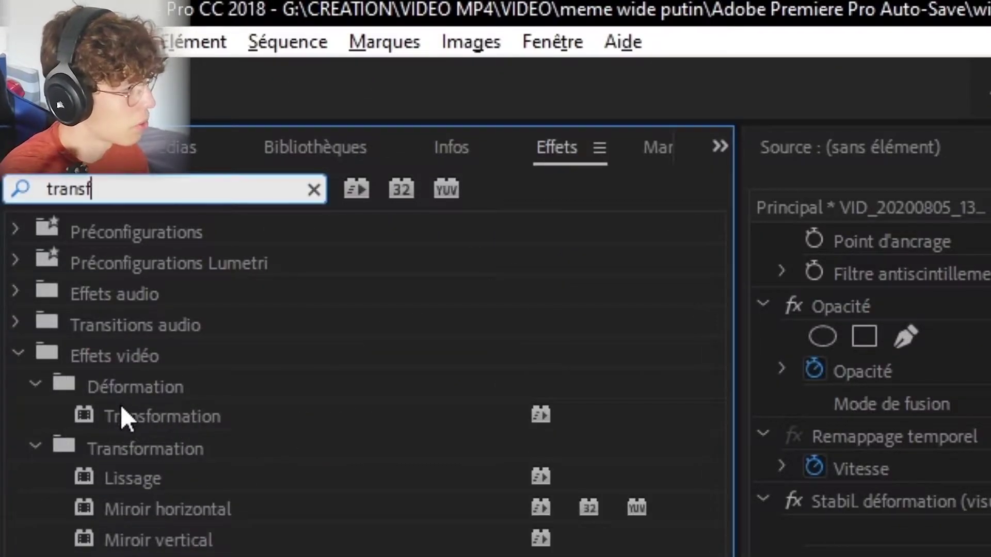
click(137, 419)
drag(136, 419, 488, 284)
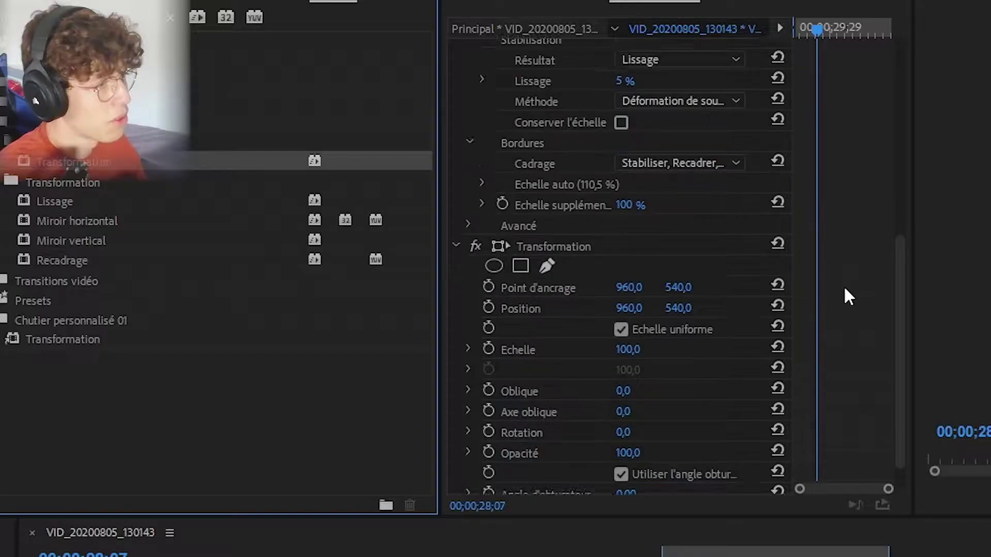
Step: Widen the effect settings area and turn off Echelle uniforme for the Transformation effect
scroll(821, 361, down, 2)
drag(436, 392, 127, 382)
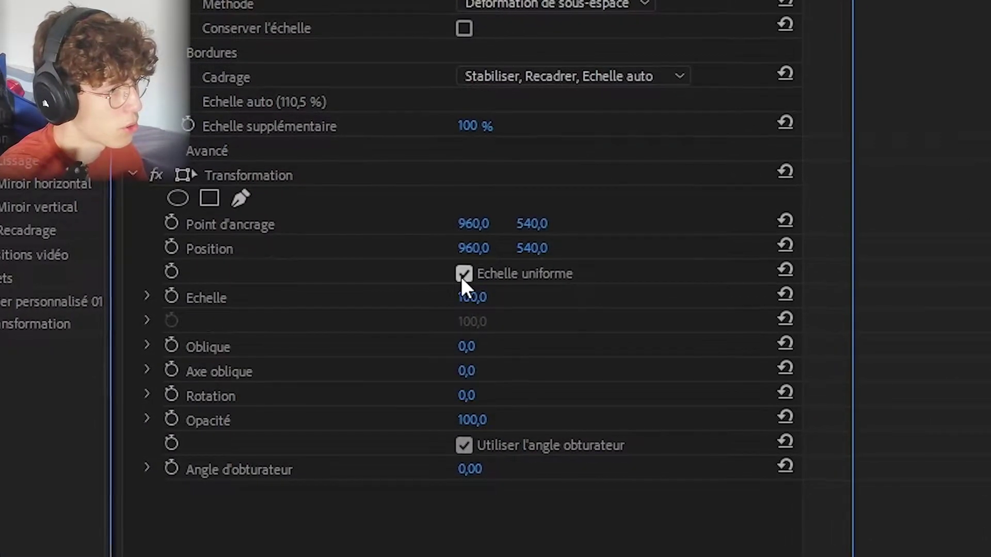
click(462, 275)
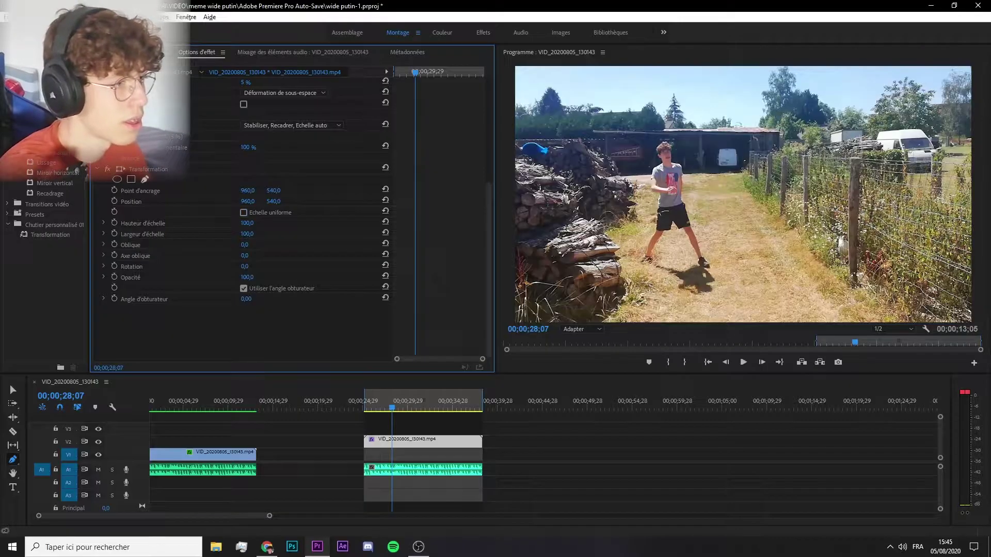
Step: Try a Largeur d'échelle of 300, undo it, and reduce the Transformation effect's Hauteur d'échelle to 41
drag(247, 235, 350, 234)
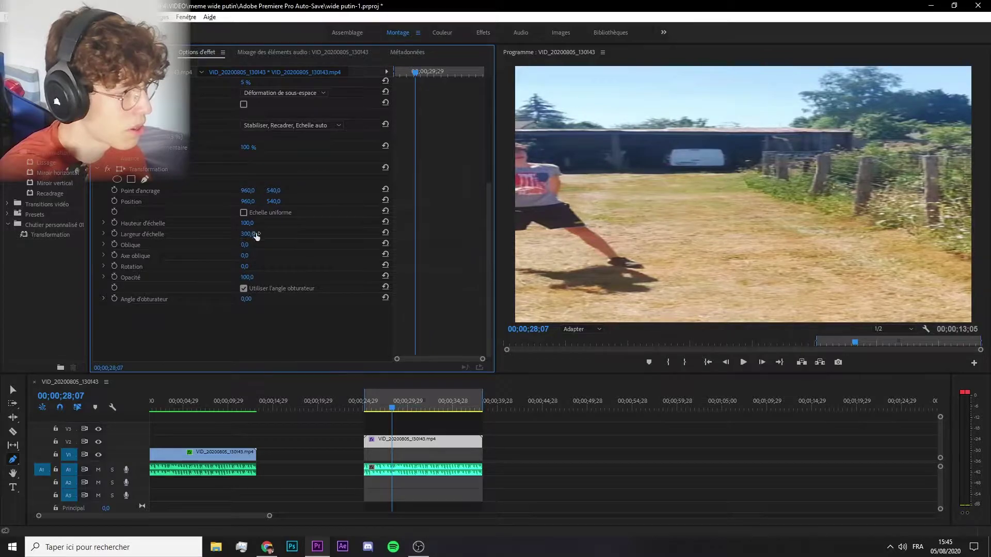
key(ctrl+z)
drag(247, 223, 217, 223)
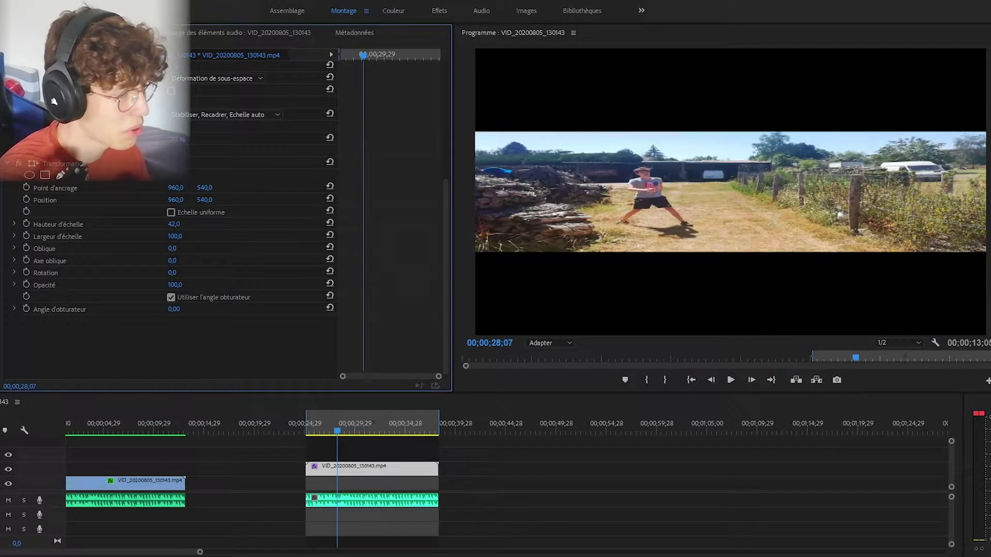
drag(142, 224, 142, 224)
Step: Scale the clip to 726 and reposition it to 1609, 561 so the widened subject fills the frame, and play it back
scroll(372, 169, up, 3)
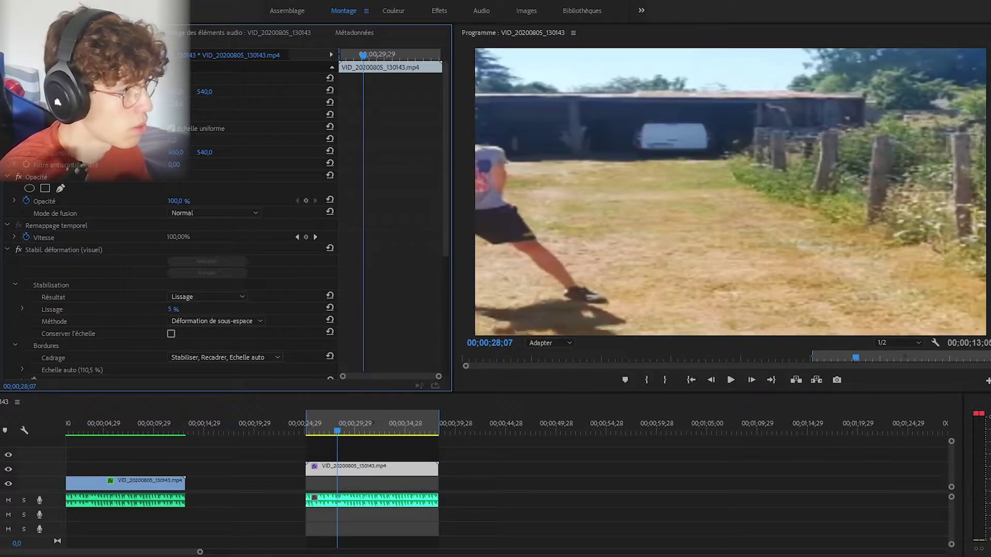
scroll(386, 208, down, 4)
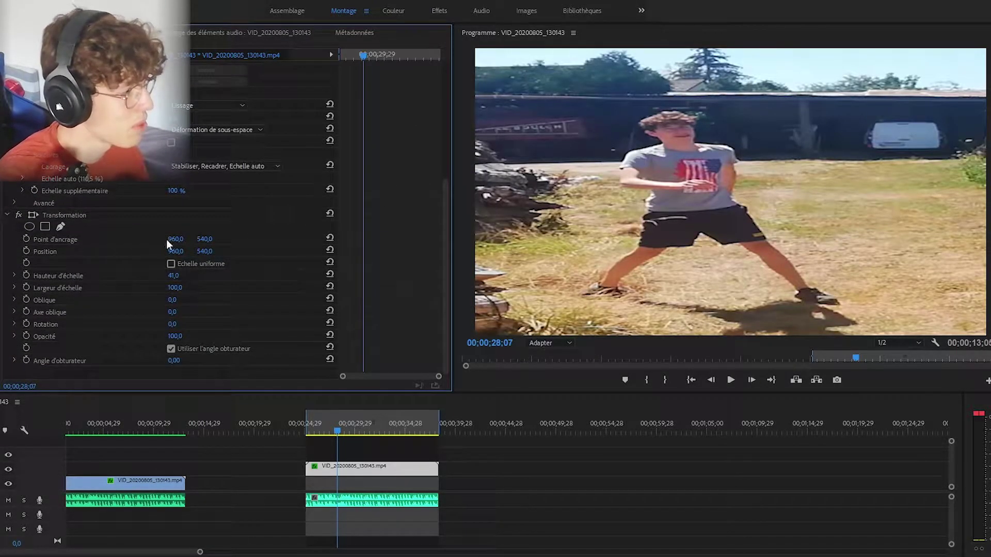
key(space)
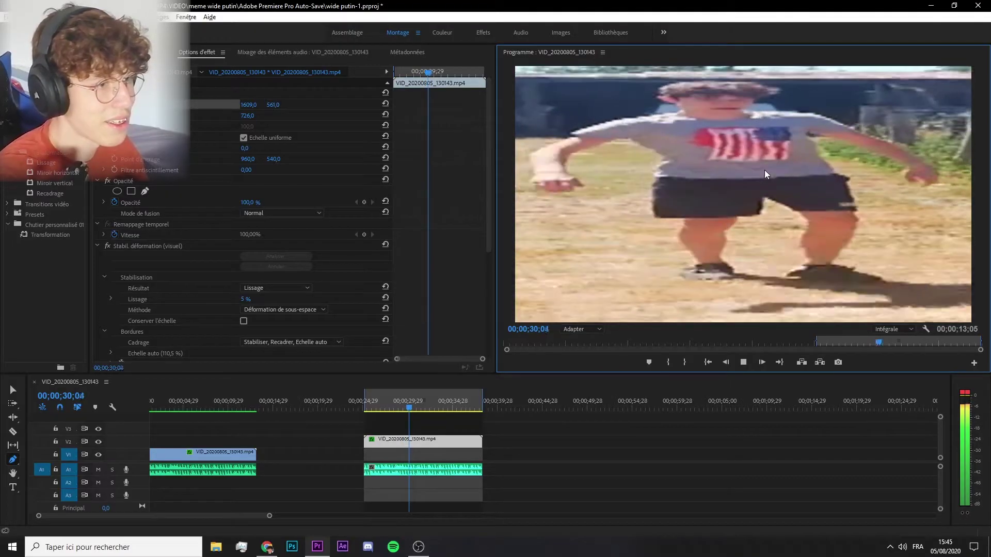
key(space)
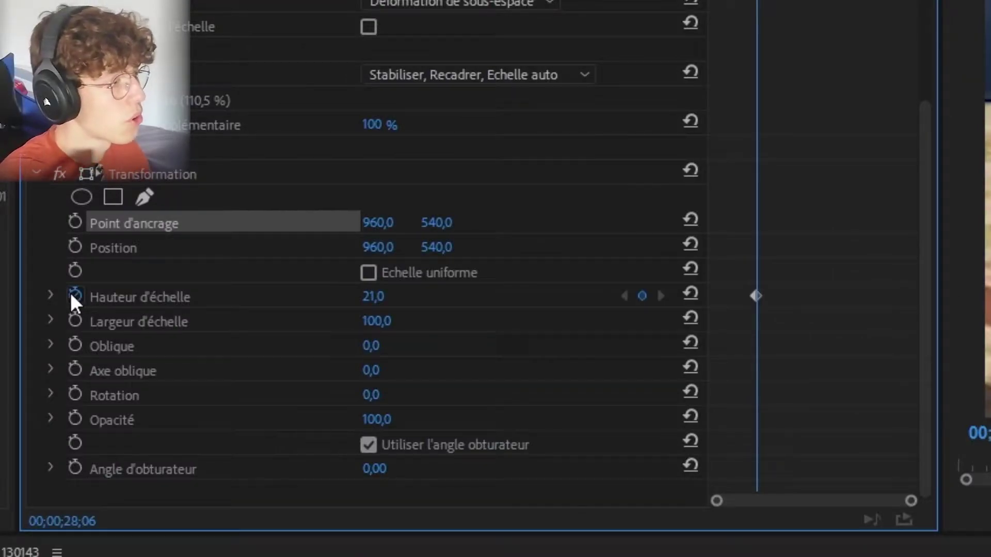
Step: Add Position and Echelle keyframes slightly before the enlarged ones and reset both properties to their default values
scroll(889, 310, up, 10)
drag(759, 29, 750, 30)
click(640, 109)
click(640, 134)
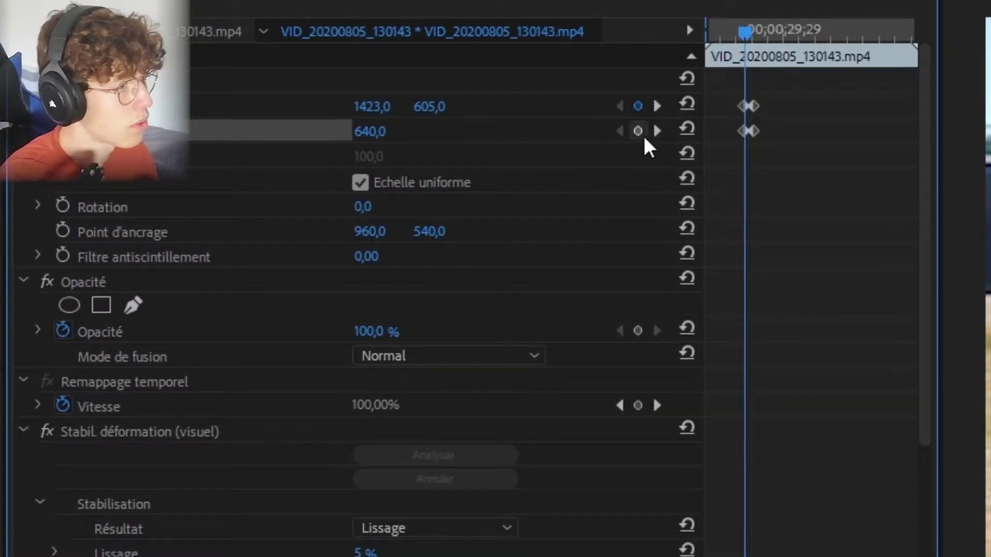
click(686, 103)
Step: Add a Hauteur d'échelle keyframe at the same earlier moment and reset its value to 100
scroll(783, 243, down, 5)
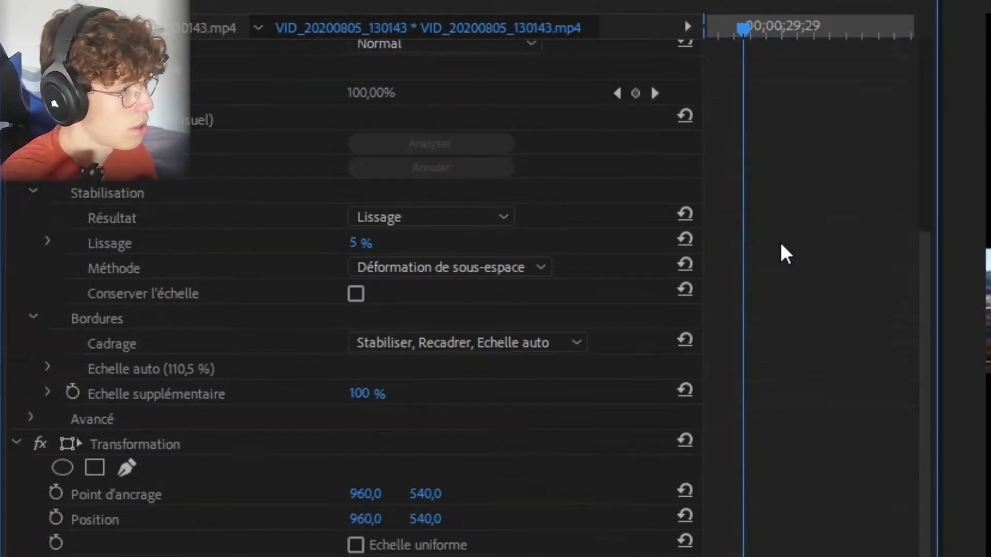
scroll(784, 252, down, 3)
click(633, 483)
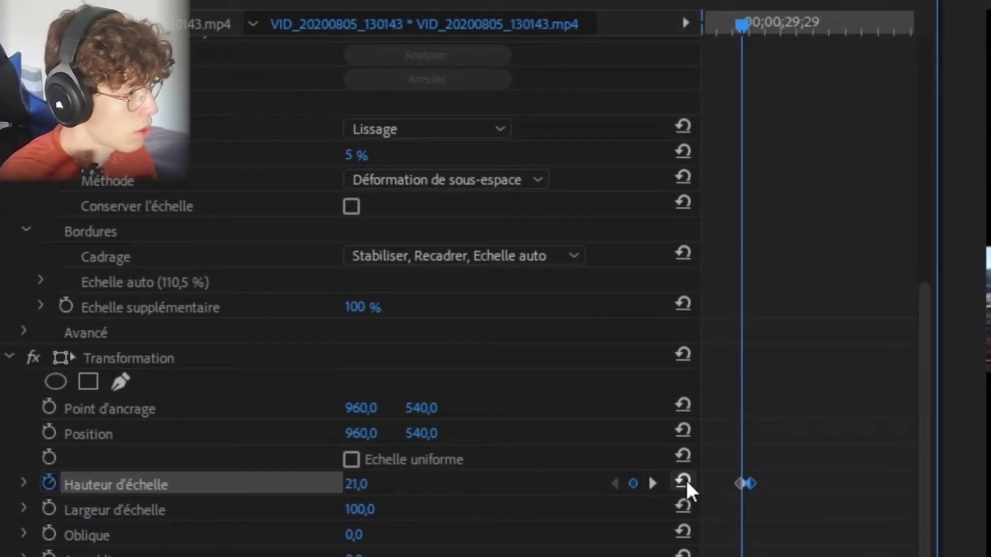
click(683, 482)
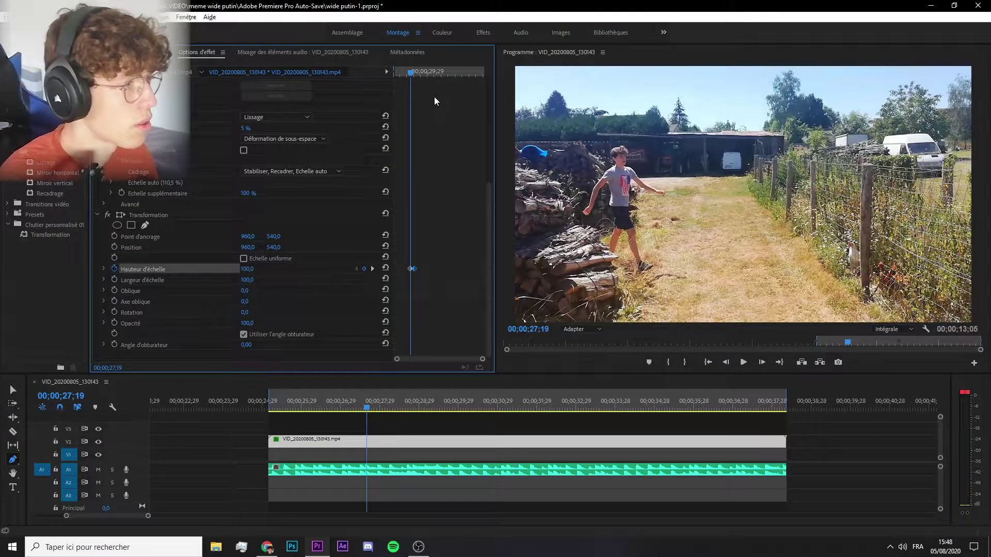
Step: Play the animated transition into the wide shot and return the playhead to just before the keyframes
click(708, 26)
key(space)
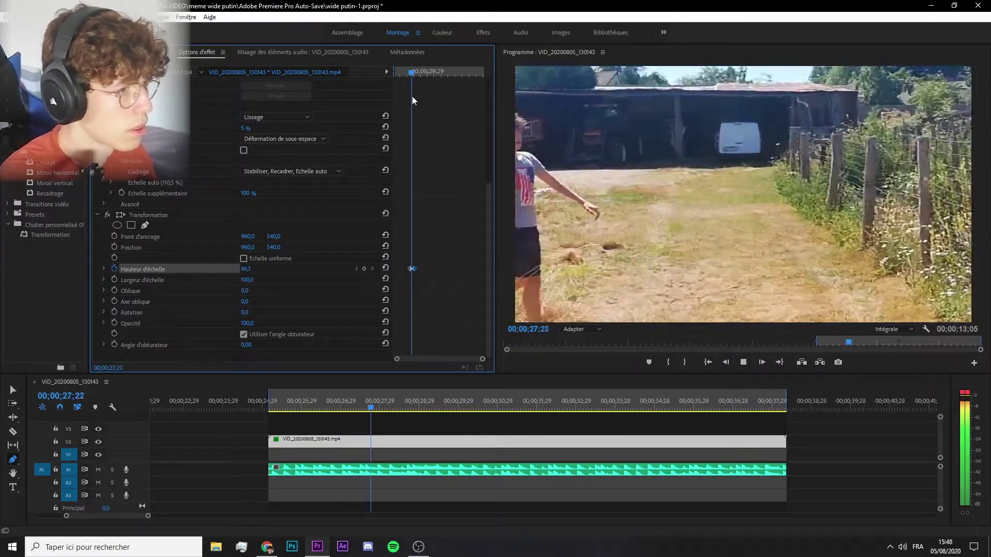
key(space)
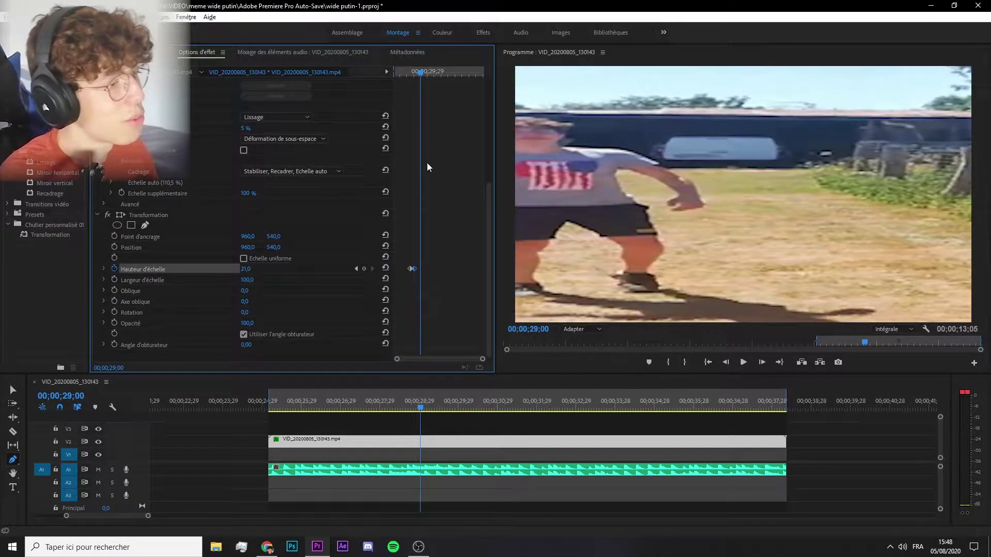
drag(421, 73, 412, 84)
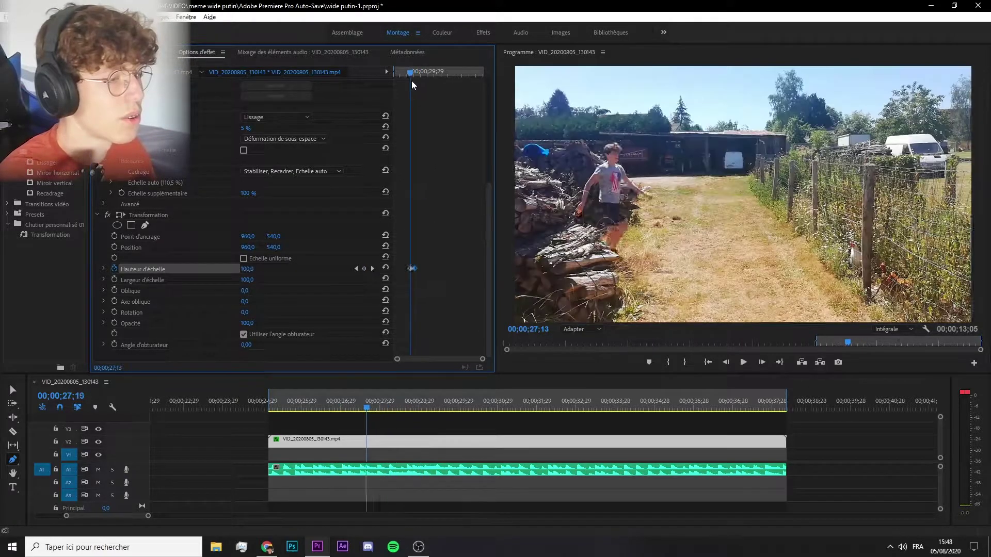
Step: Move the starting Position and Echelle keyframes earlier so the zoom into the wide shot lasts longer
key(Right)
key(Right)
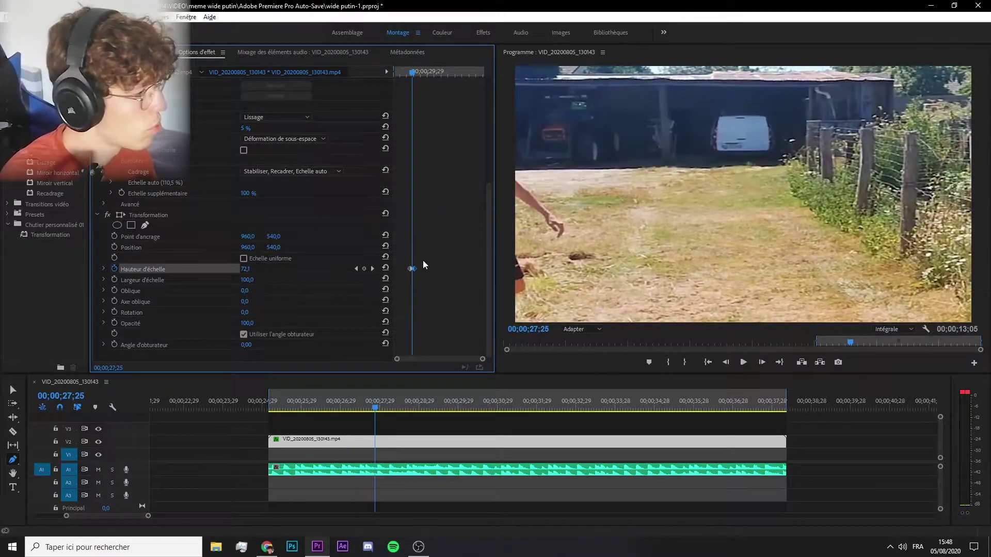
scroll(426, 289, up, 3)
drag(408, 311, 404, 311)
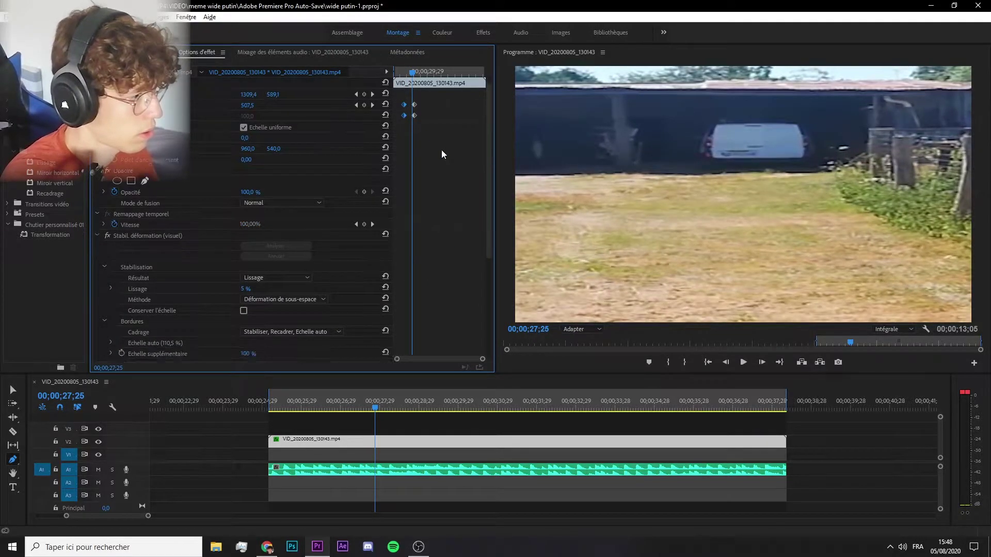
Step: Advance frame by frame from the transition's start at 00;00;26;19, adjusting the clip's Position to keep the walker in view
click(395, 76)
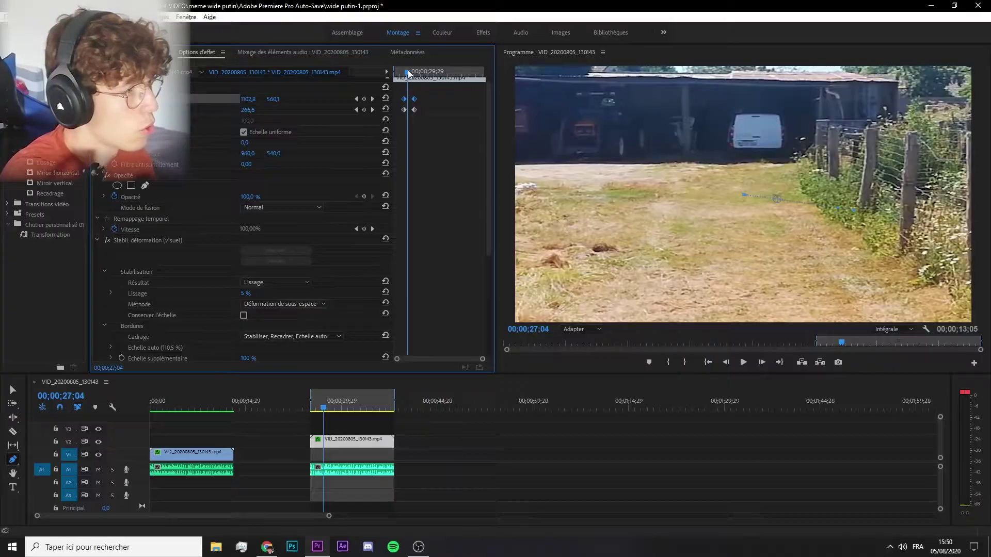
click(404, 75)
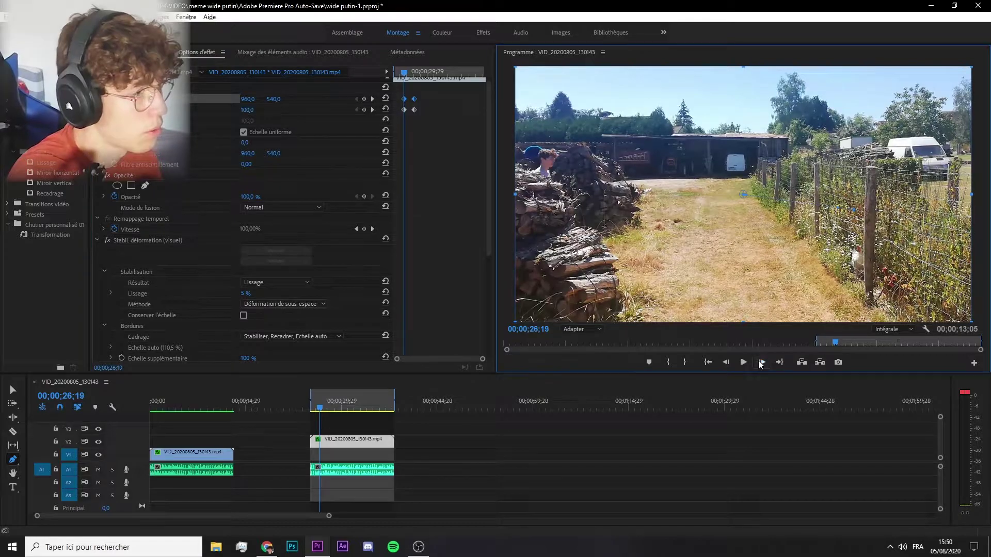
click(761, 364)
click(761, 364)
click(761, 363)
click(414, 99)
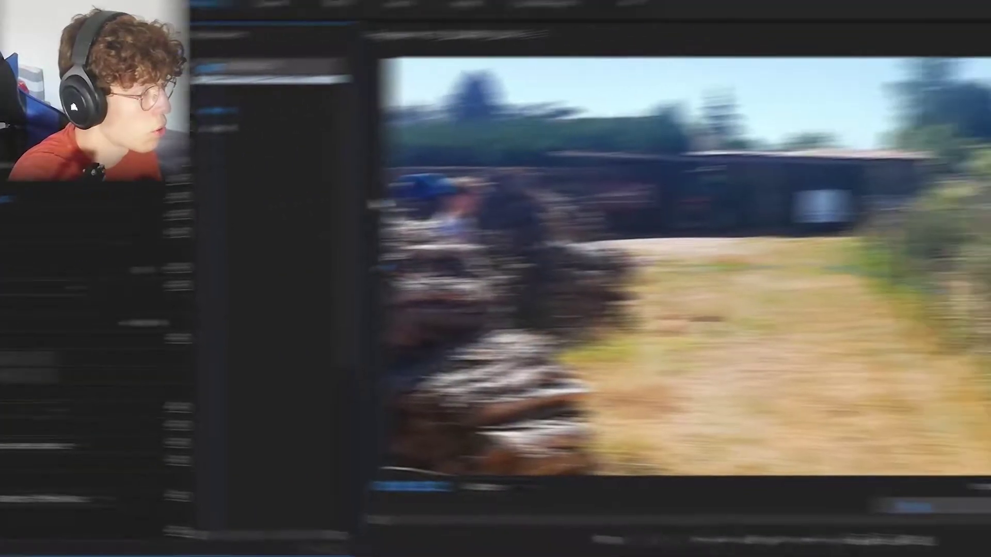
click(743, 535)
click(743, 535)
click(743, 536)
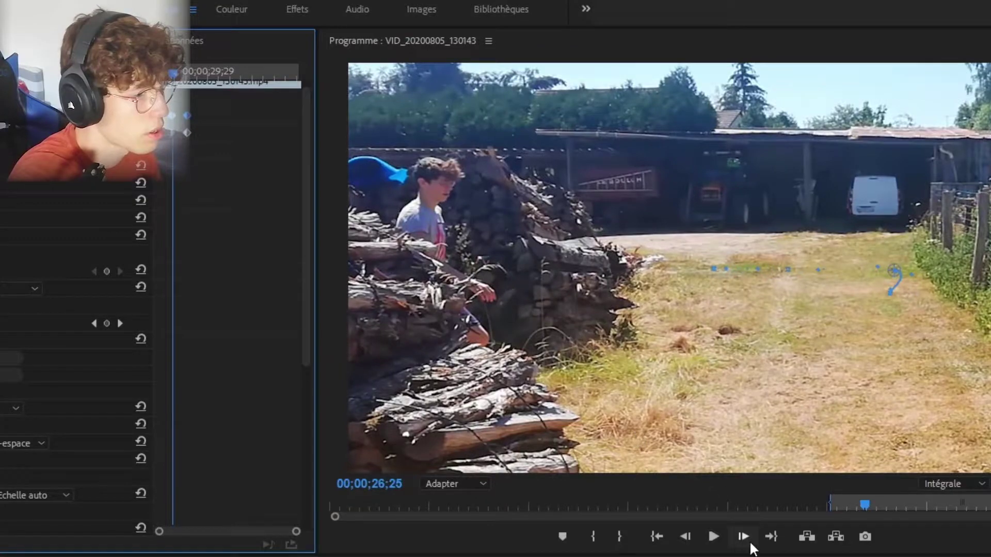
click(743, 537)
click(743, 537)
click(743, 537)
click(744, 537)
click(744, 537)
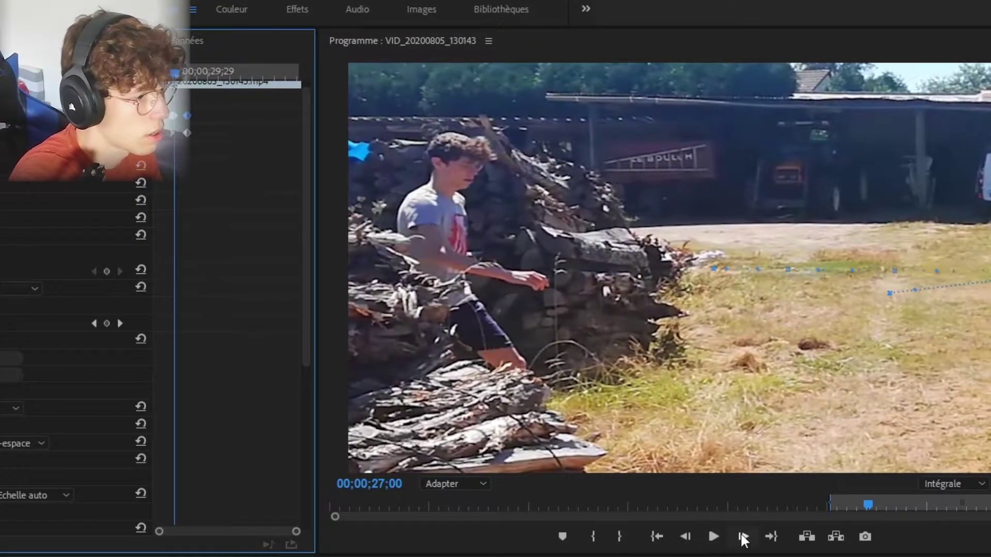
click(743, 537)
click(744, 537)
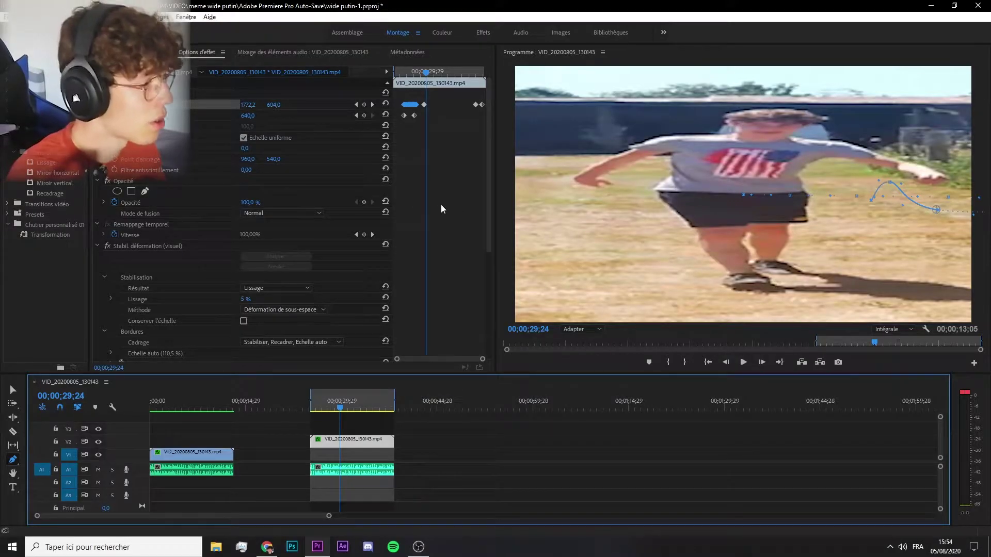
Step: Enable Position and Echelle keyframing in the second Transformation effect at 00;00;29;28
scroll(442, 208, down, 5)
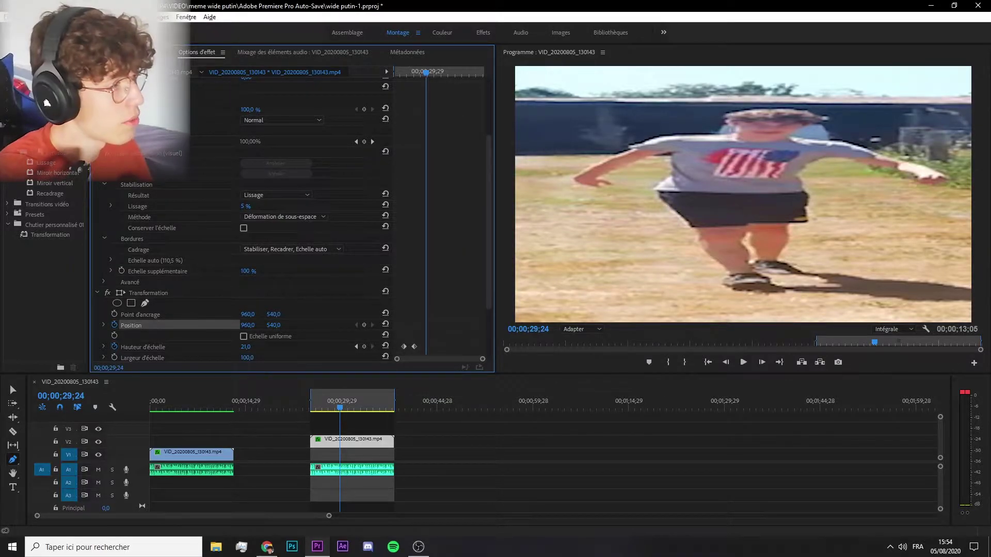
scroll(476, 277, down, 7)
click(115, 247)
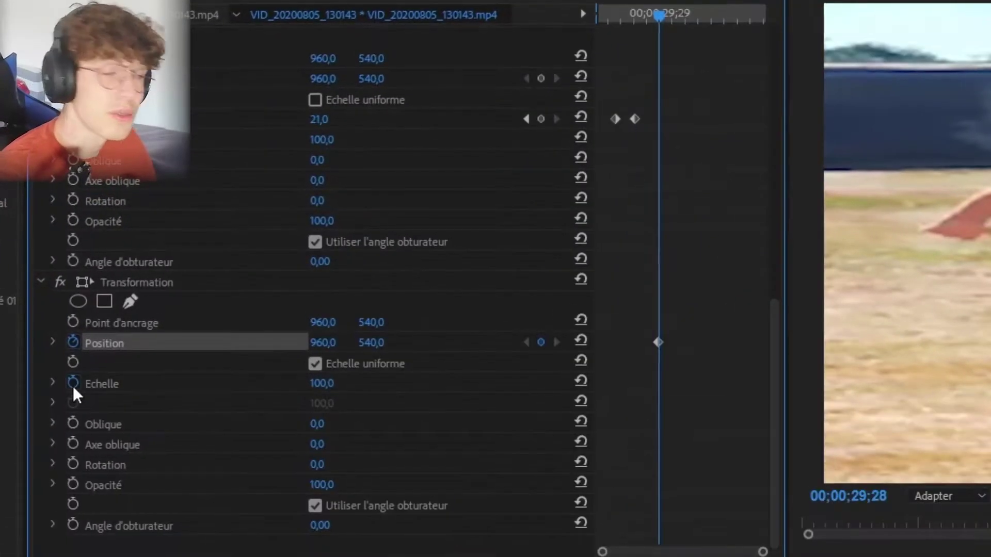
click(73, 383)
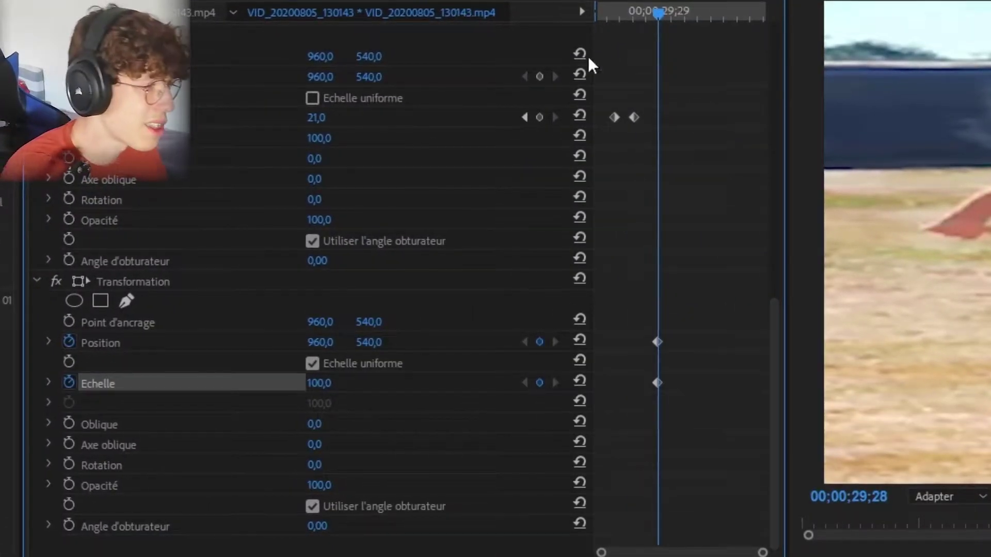
Step: Add Position and Echelle keyframes at 00;00;30;28 in the second Transformation, with Echelle 245 and Position 1201, 935
drag(661, 9, 671, 14)
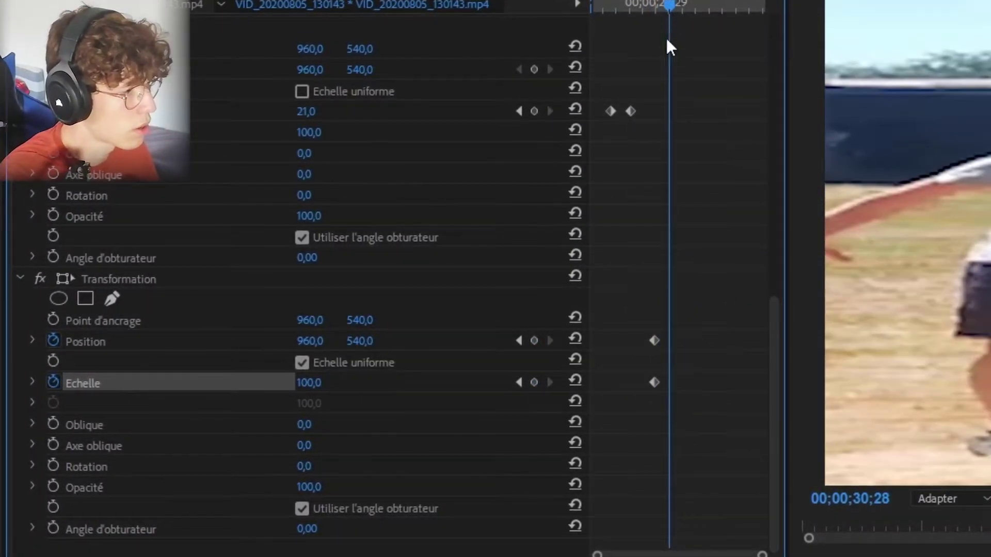
click(535, 341)
click(535, 382)
drag(302, 383, 422, 383)
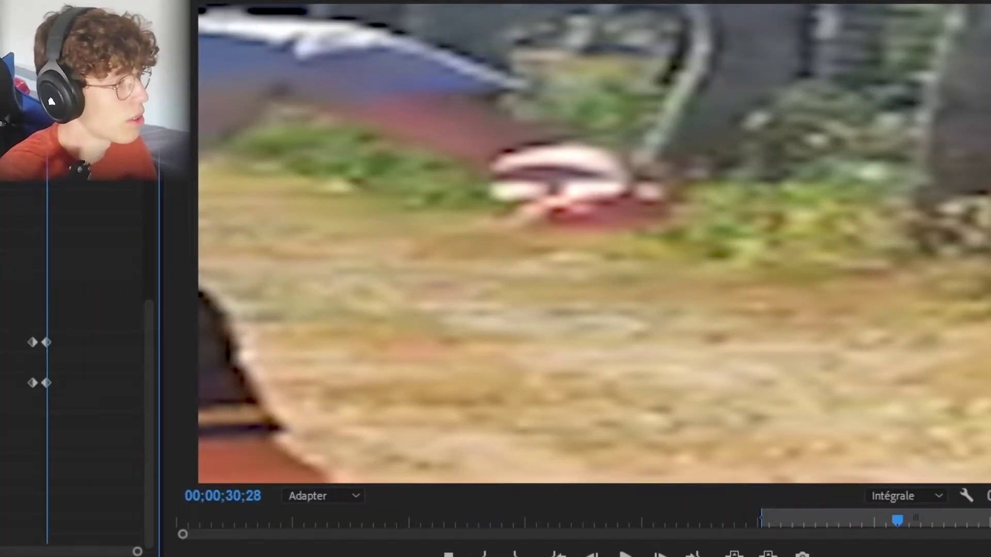
mouse_move(1, 342)
mouse_down()
mouse_move(31, 341)
mouse_move(5, 342)
mouse_move(19, 342)
mouse_up()
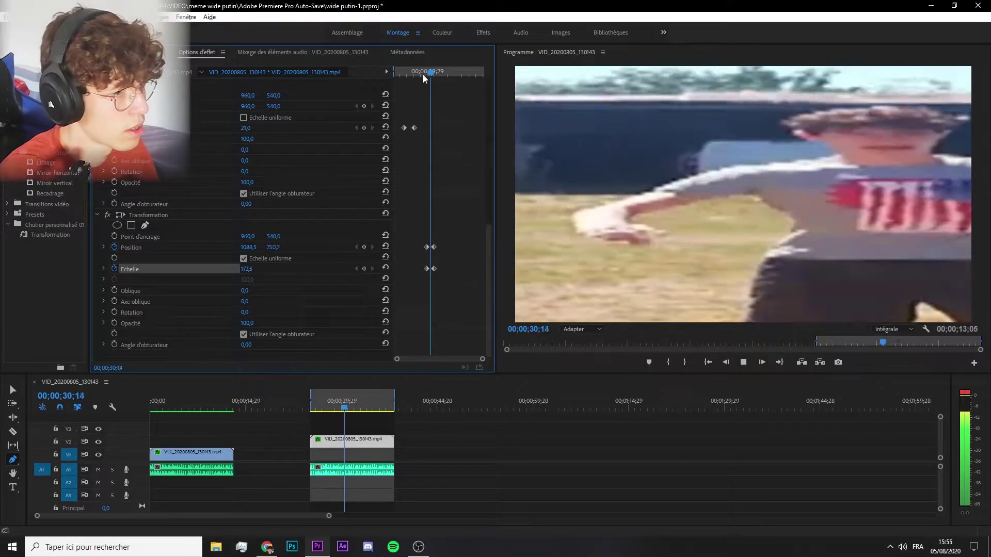
Step: Move the enlarged Position and Echelle keyframes closer to the starting pair to speed up the zoom, previewing the result
key(space)
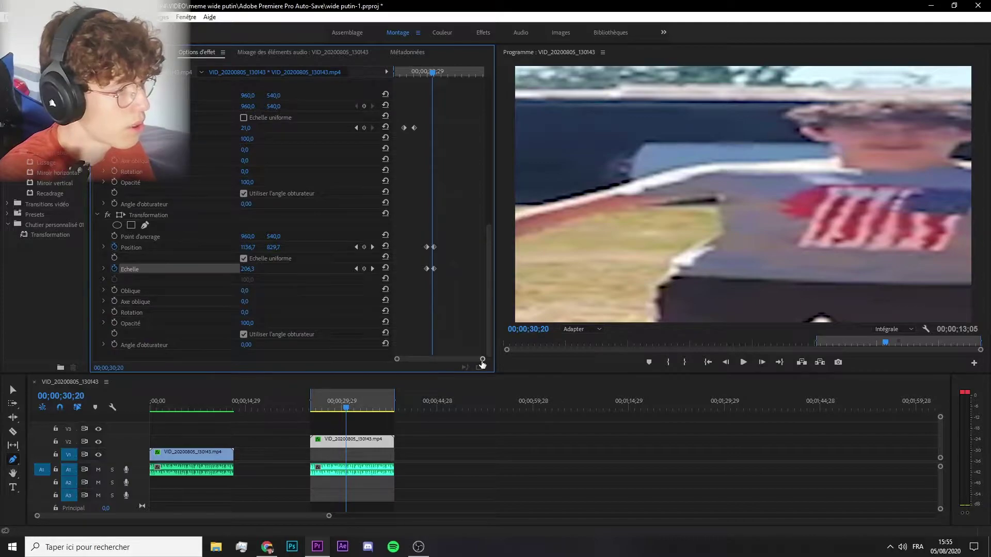
drag(471, 365, 404, 362)
drag(461, 233, 446, 259)
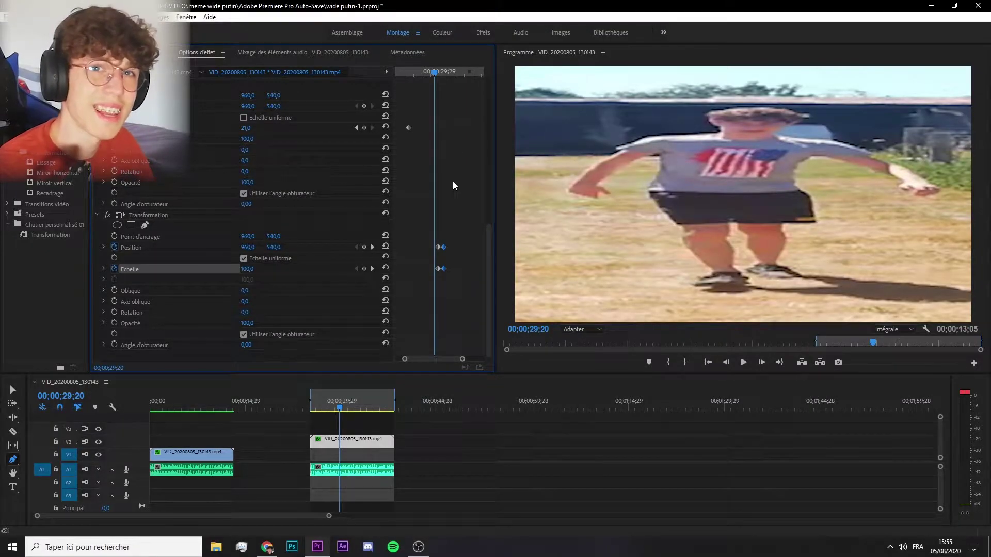
key(space)
key(space)
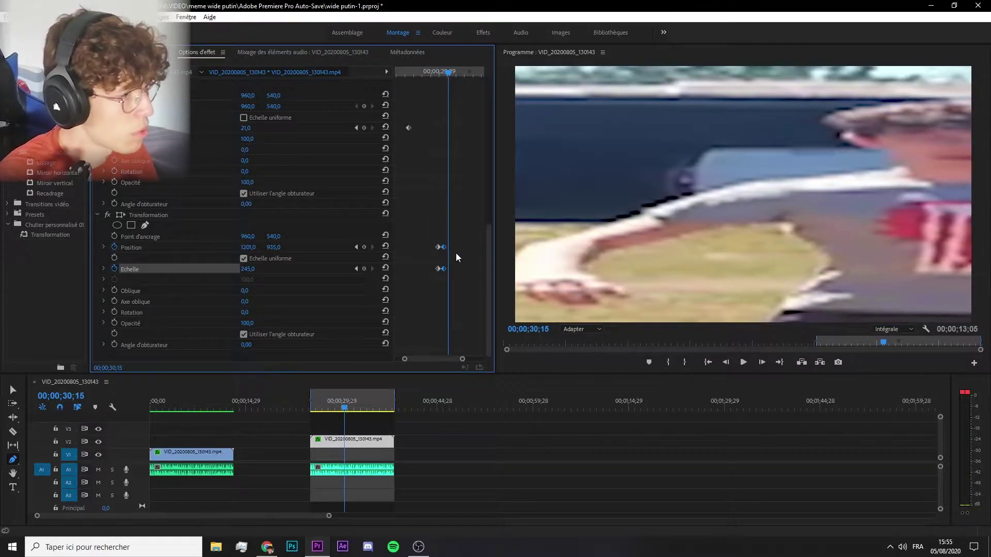
drag(442, 248, 440, 248)
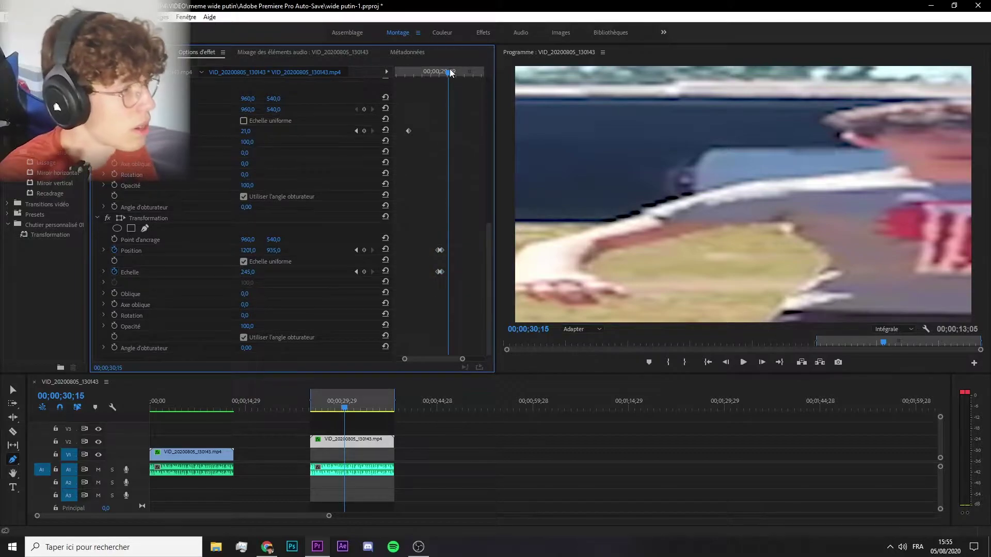
Step: Set the enlarged keyframe's Position to 1076, 974 and add Position and Echelle keyframes at 00;00;31;04 to hold the close-up
drag(451, 73, 447, 72)
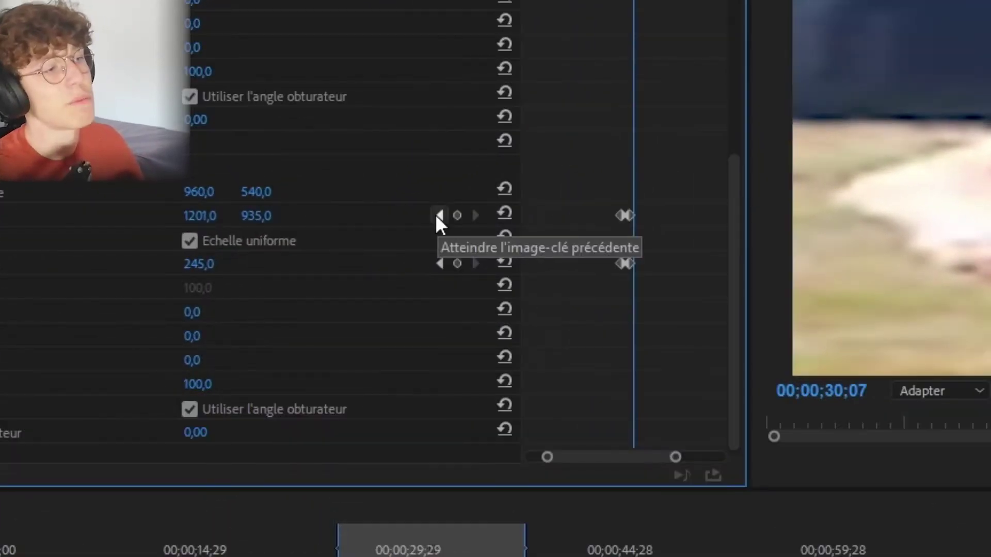
click(355, 250)
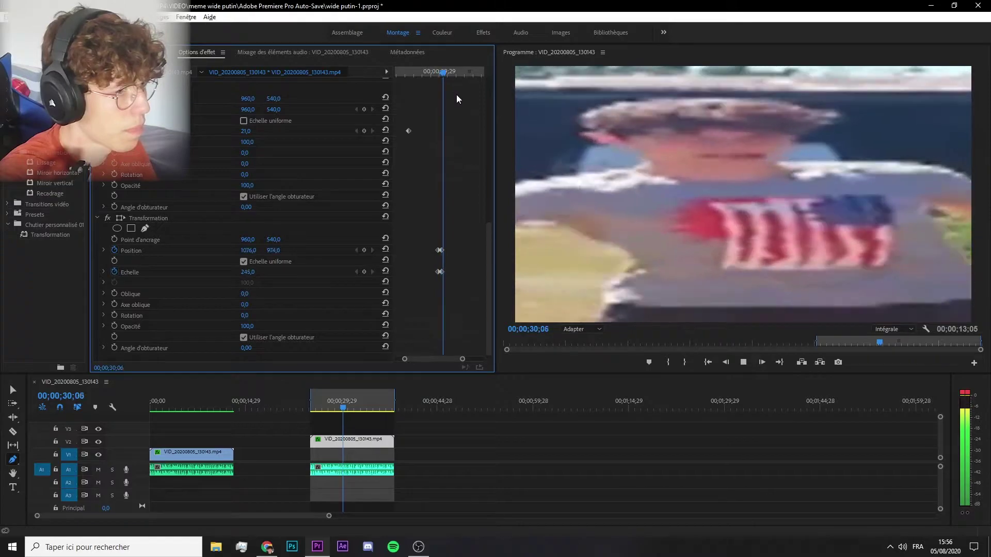
key(space)
click(364, 250)
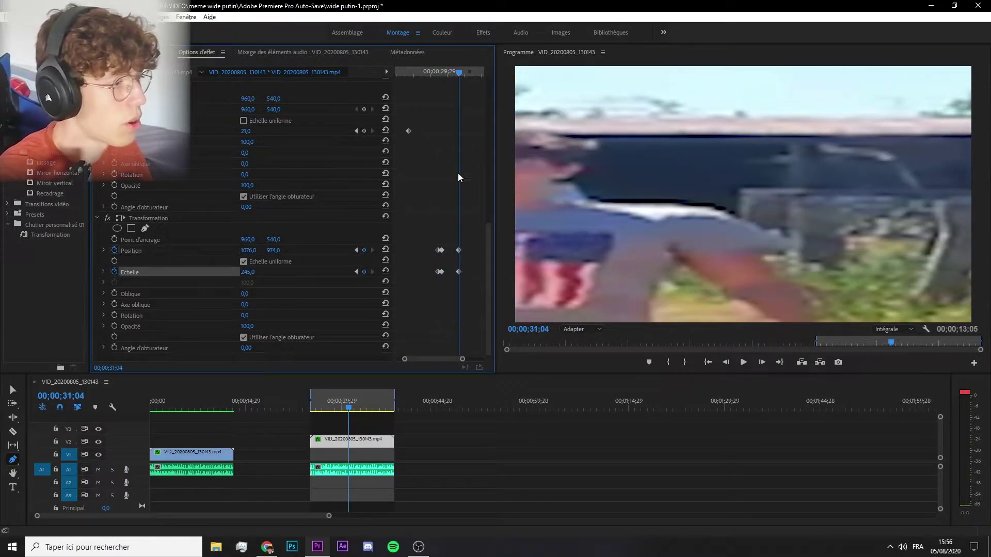
Step: Add Position and Echelle keyframes at 00;00;31;13 and reset both properties to their default values
drag(459, 70, 464, 70)
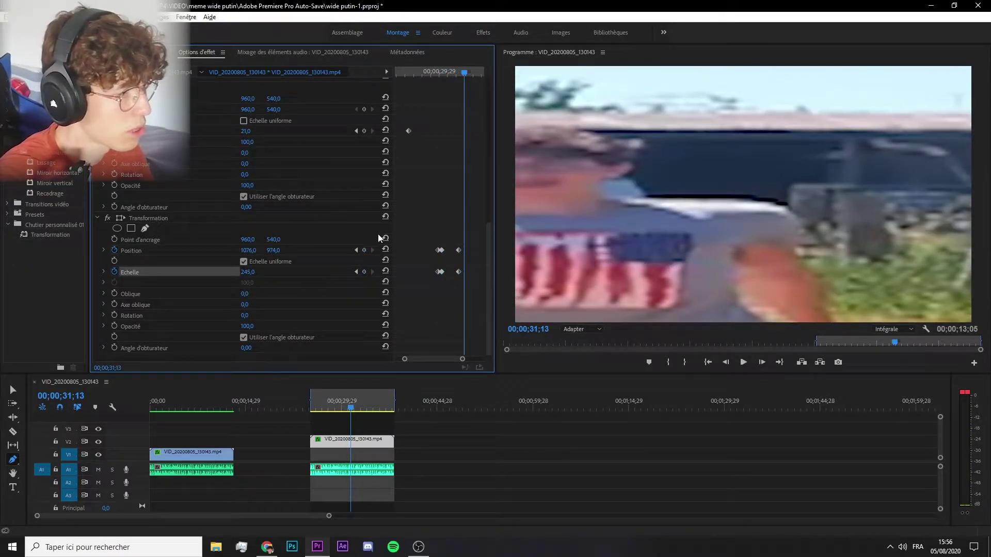
click(364, 250)
click(363, 272)
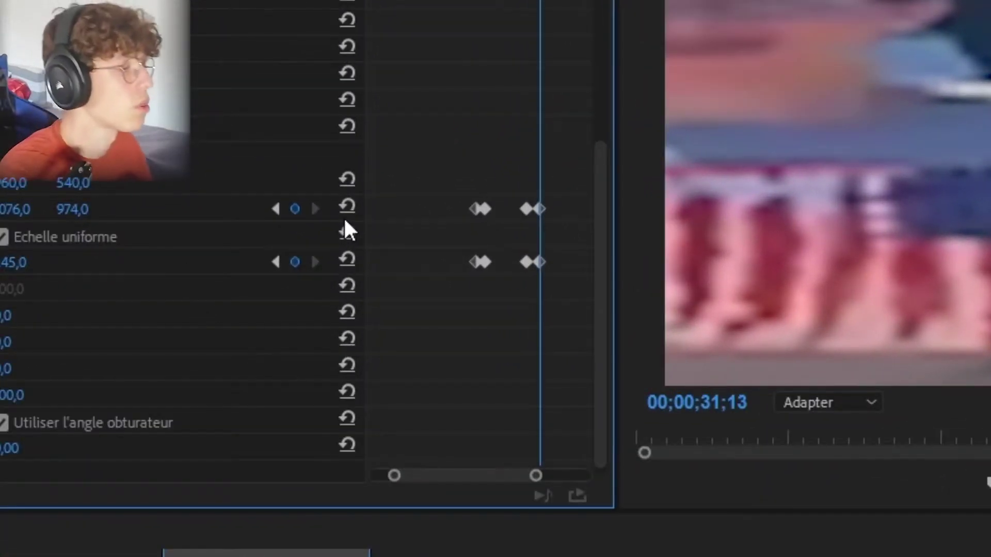
click(345, 208)
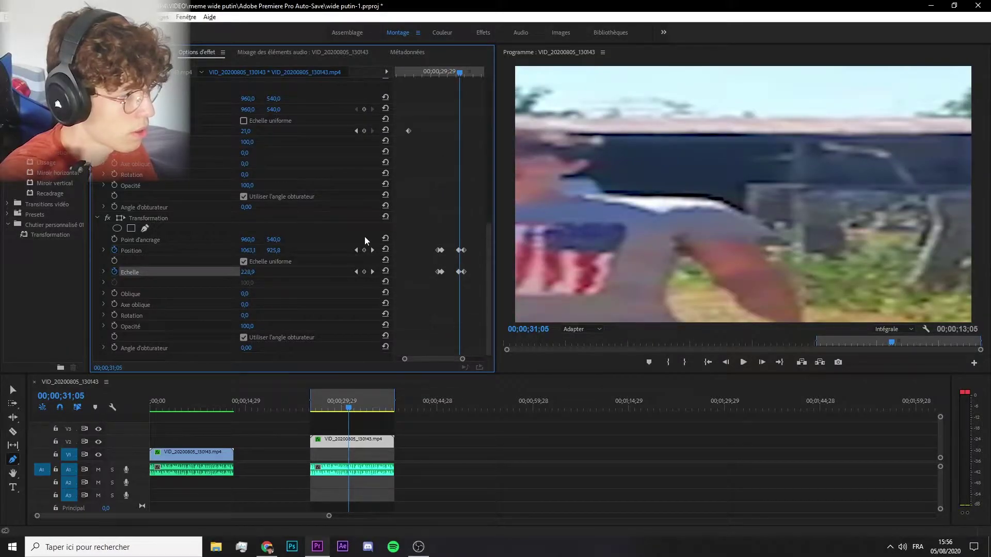
Step: Set the Position keyframe at 00;00;31;04 to 1219, 974 and play back the close-up
click(356, 251)
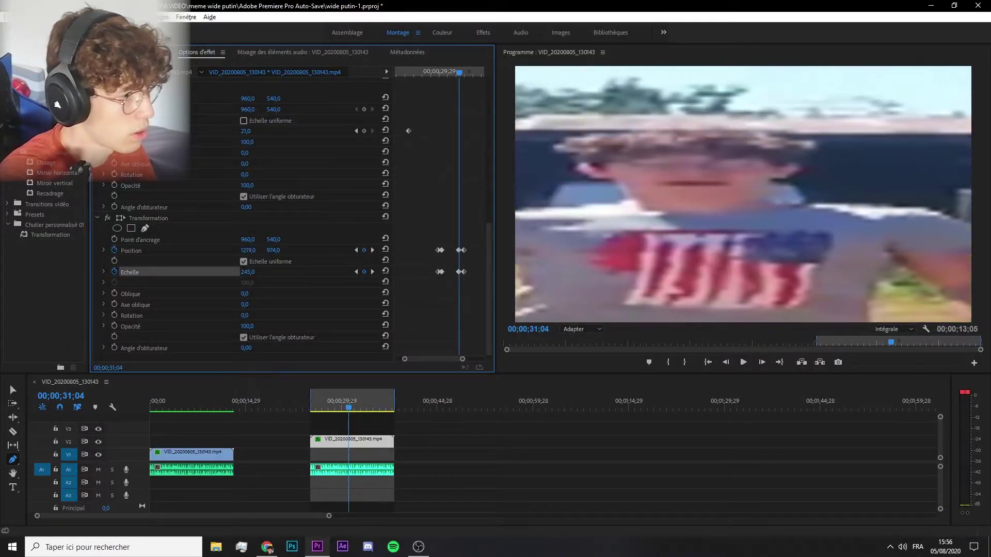
click(442, 75)
key(space)
key(space)
Step: Adjust the second Transformation's horizontal Position at 00;00;30;17 to recentre the subject, and replay the zoom
drag(454, 72, 452, 72)
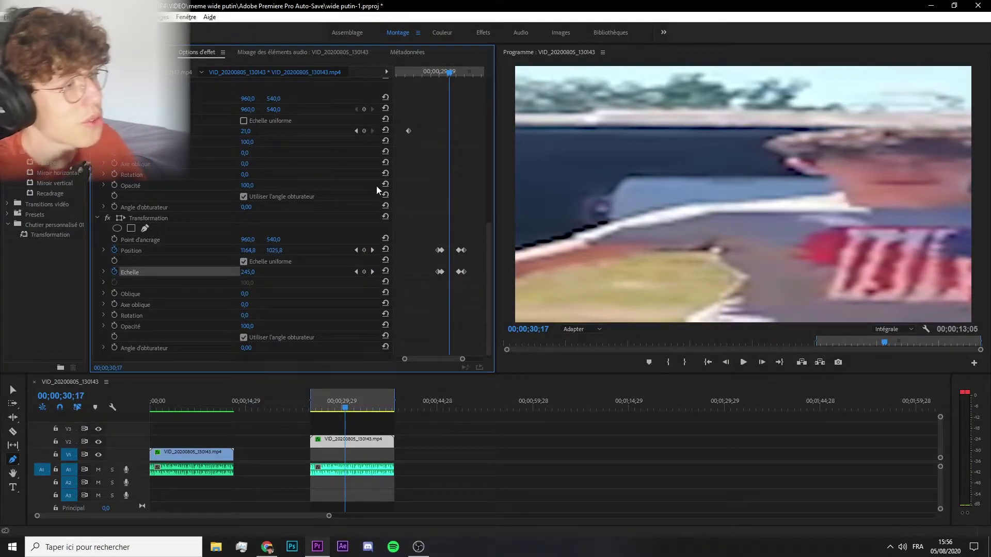
click(161, 252)
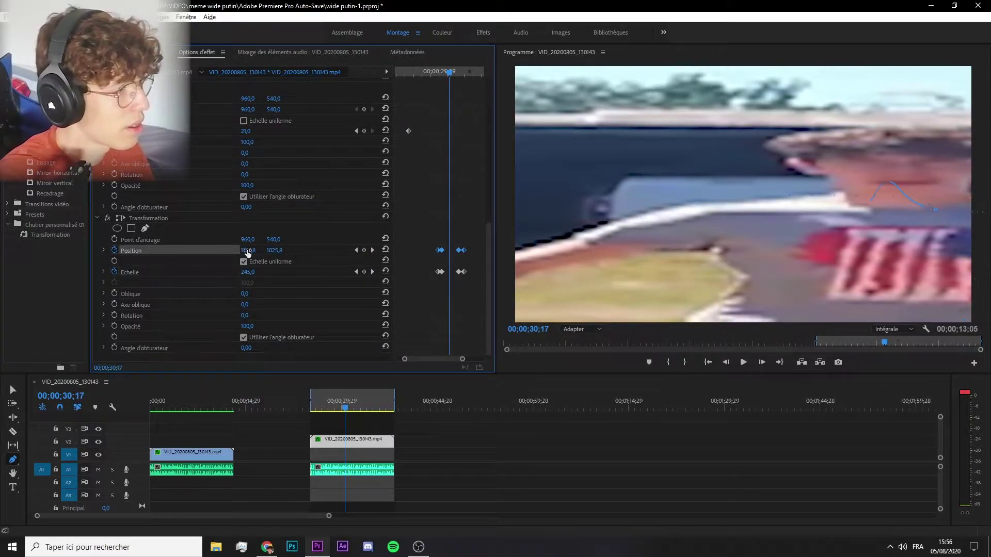
drag(249, 251, 227, 252)
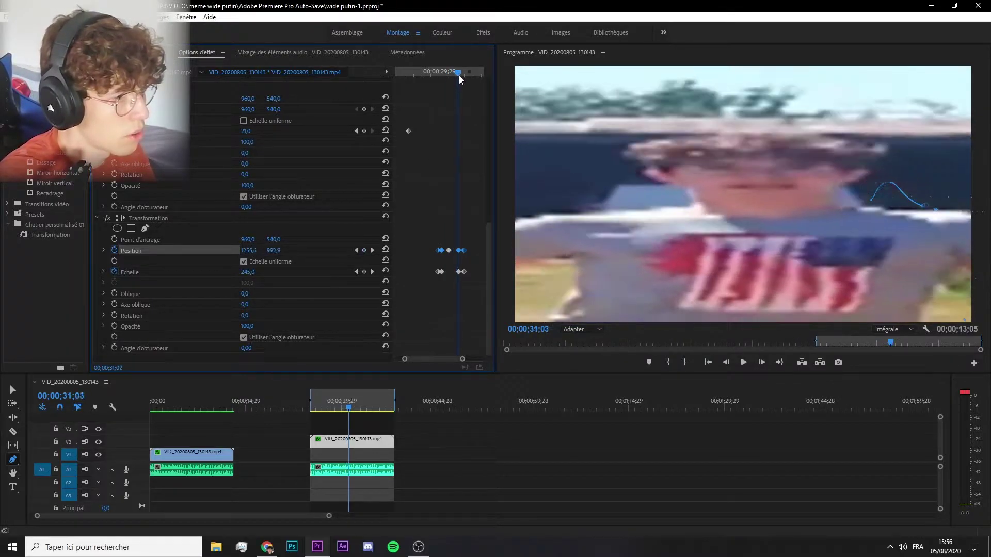
key(space)
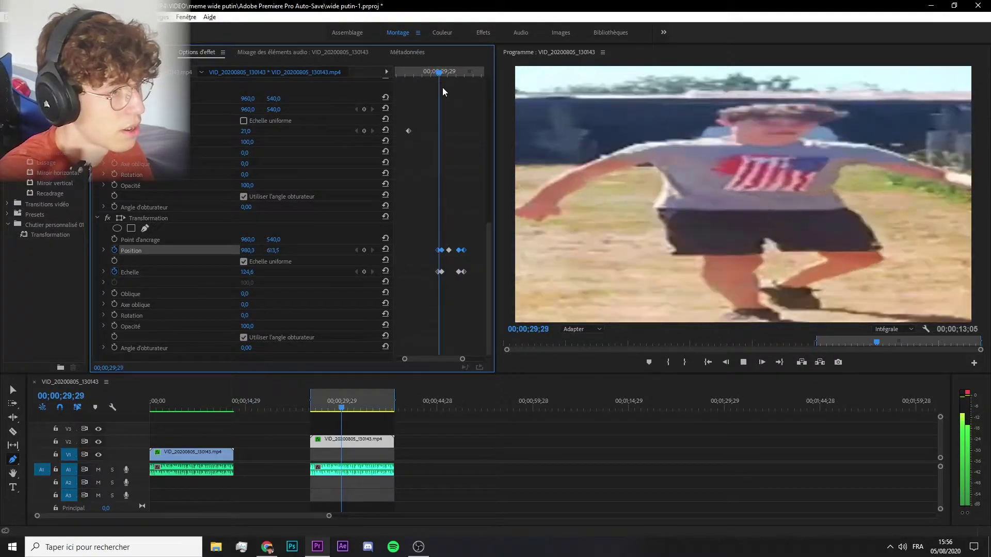
key(space)
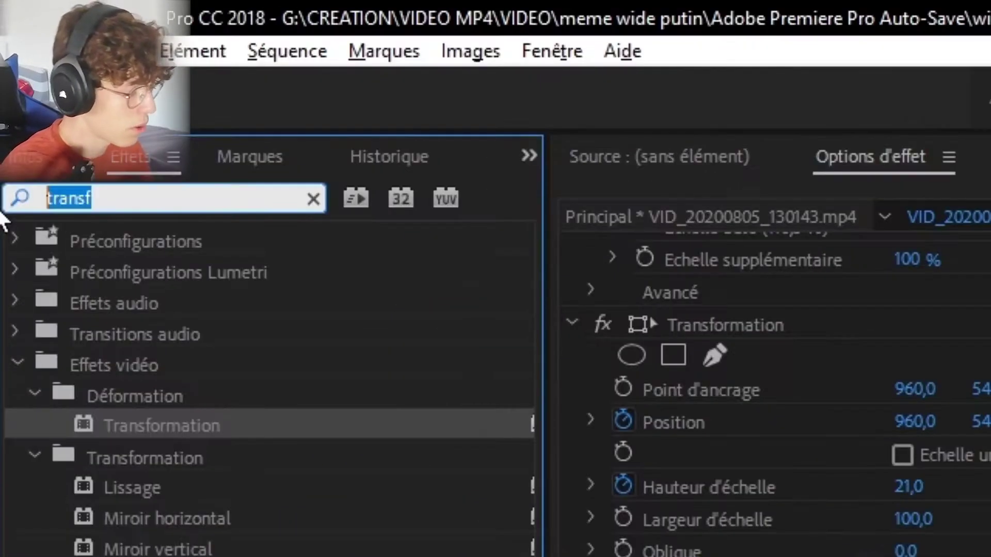
Step: Search the effects for "couleur" and apply Couleur Lumetri to the walking clip on V2
text(co)
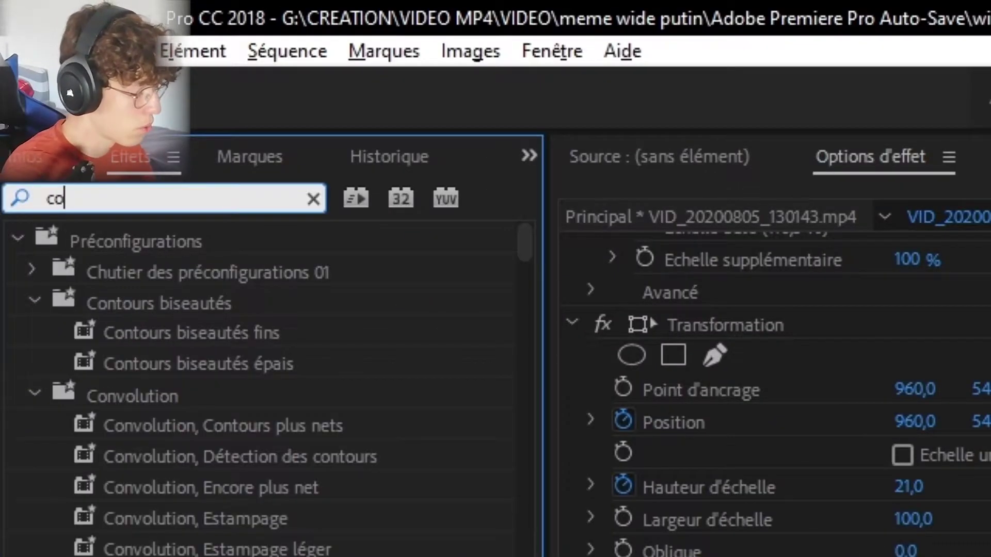
text(uleur)
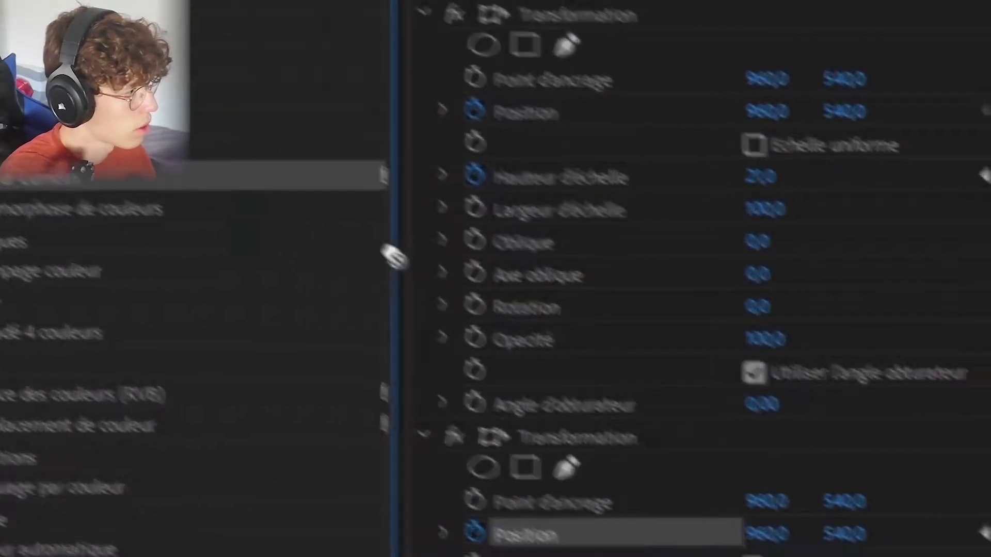
drag(395, 258, 428, 266)
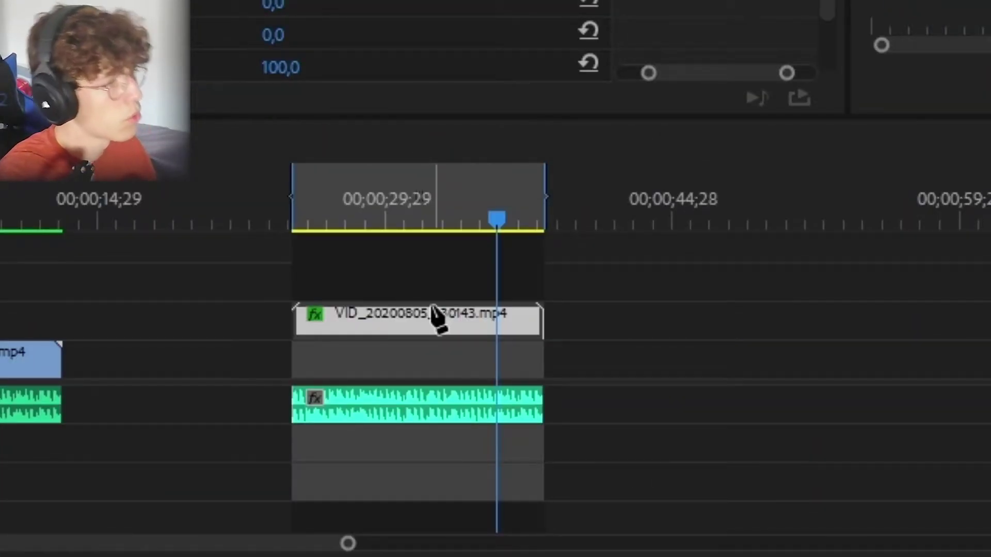
drag(435, 316, 436, 317)
Step: Try a Contraste of 150 and a shifted Température in Couleur Lumetri's Correction de base, undoing the contrast change
scroll(466, 173, down, 3)
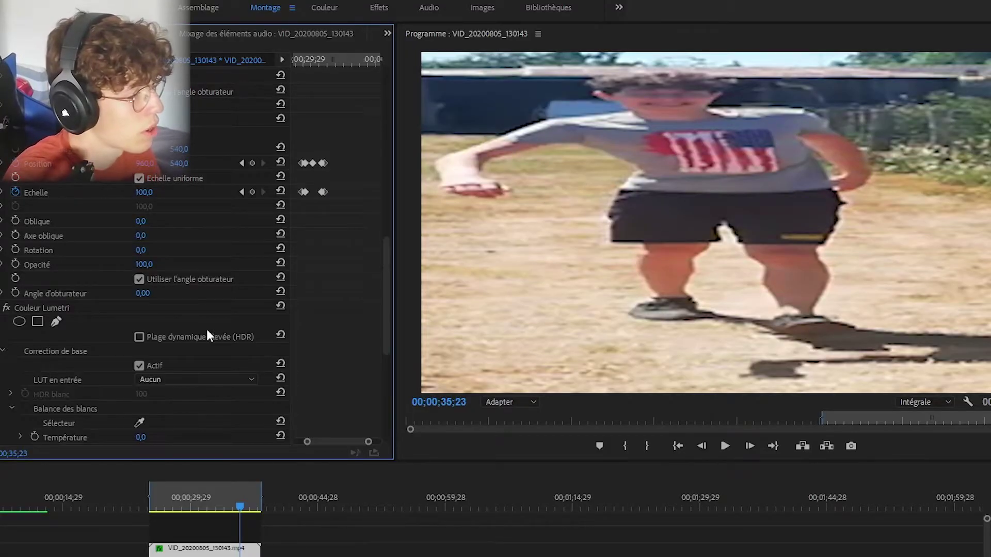
scroll(208, 335, down, 5)
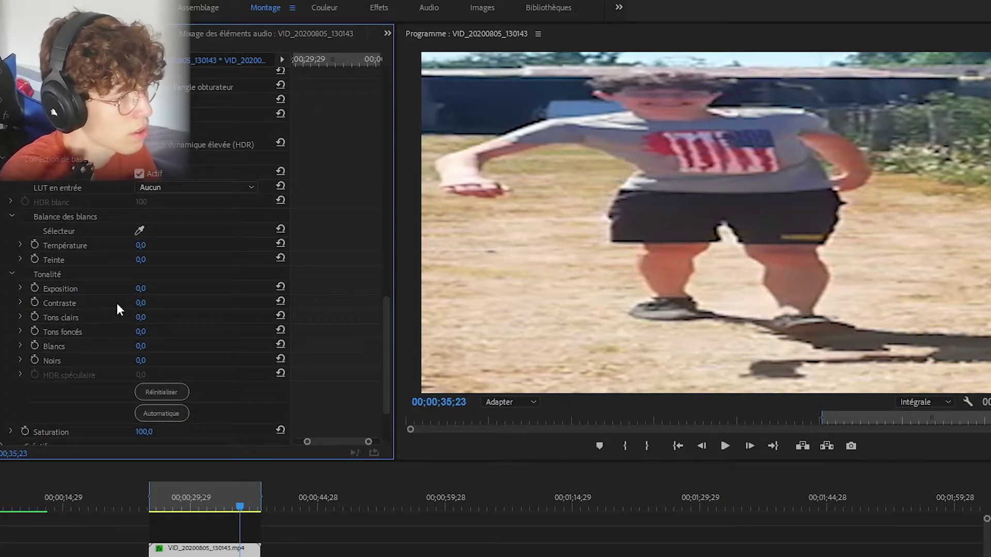
drag(142, 302, 220, 301)
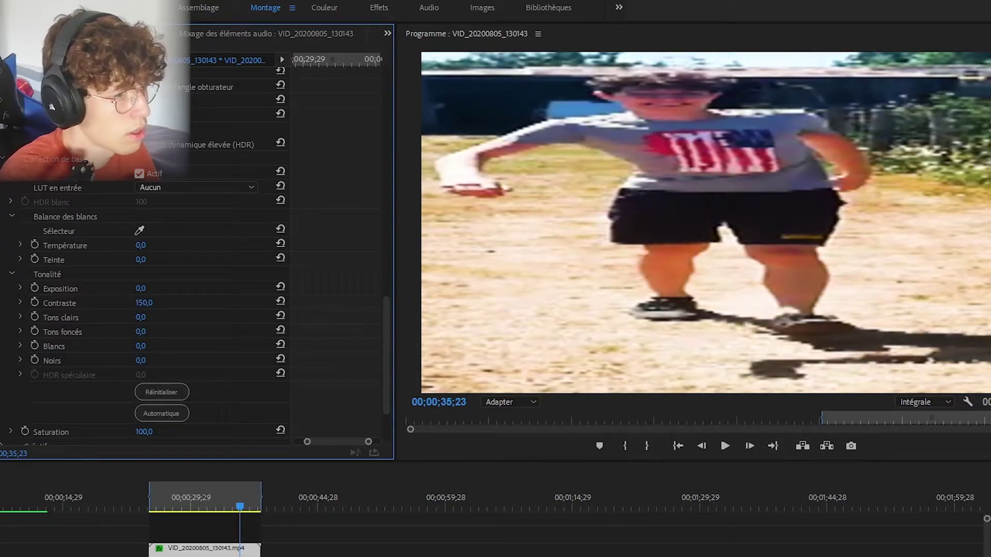
key(ctrl+z)
drag(141, 245, 198, 245)
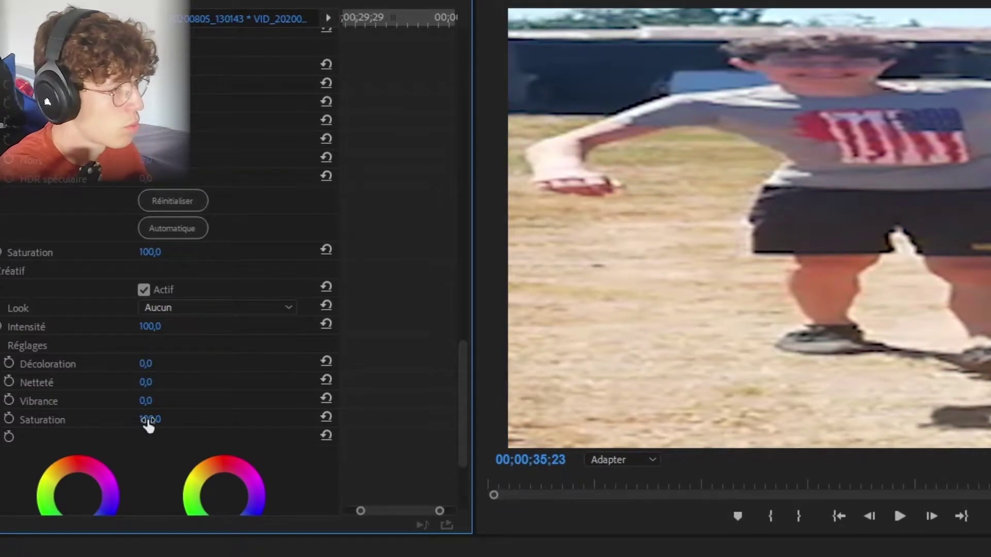
Step: Try a Saturation of 299 in Couleur Lumetri's Créatif settings and reset it to the default
drag(148, 421, 253, 421)
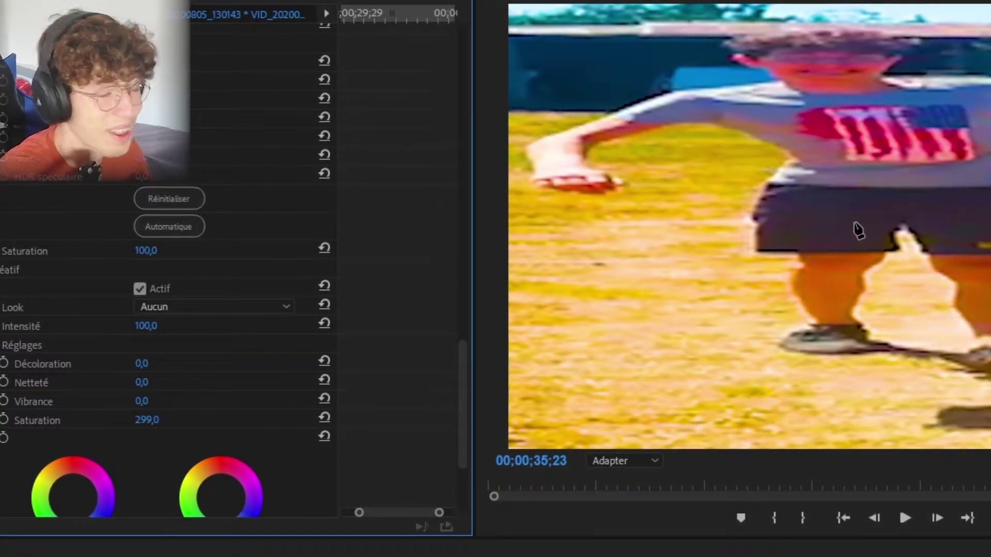
click(324, 418)
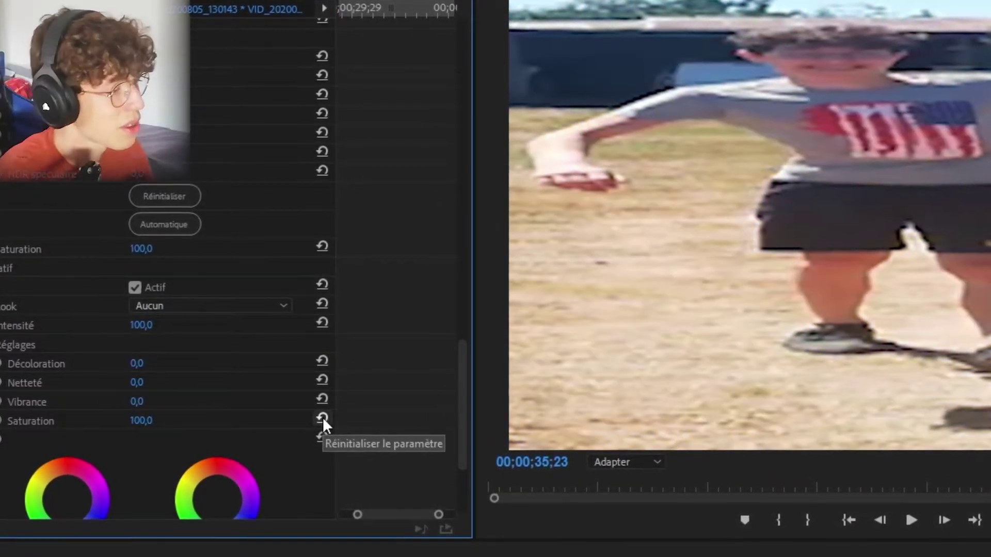
Step: Start keyframing Couleur Lumetri's Créatif Saturation at 00;00;26;19 and add a second keyframe at 00;00;27;26, both at 100
click(314, 408)
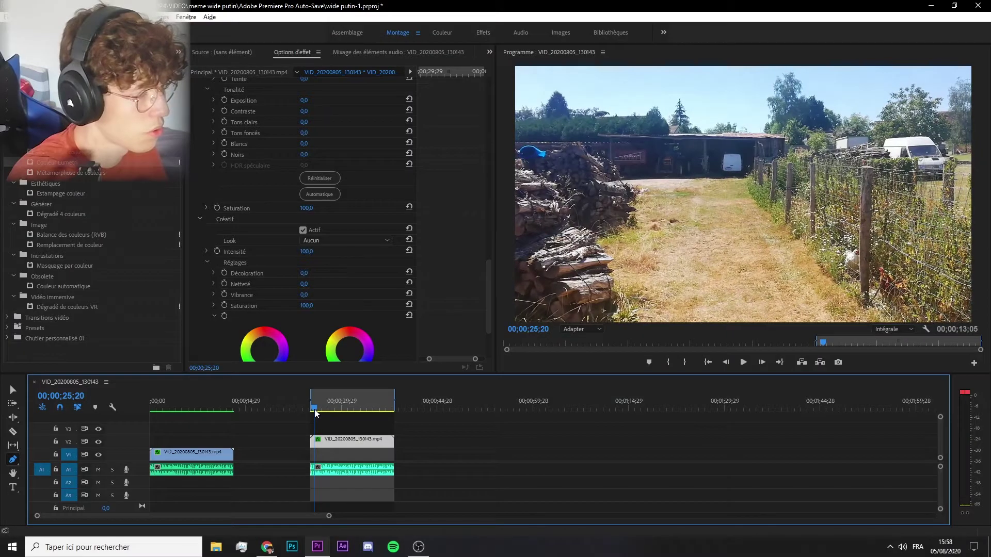
click(320, 408)
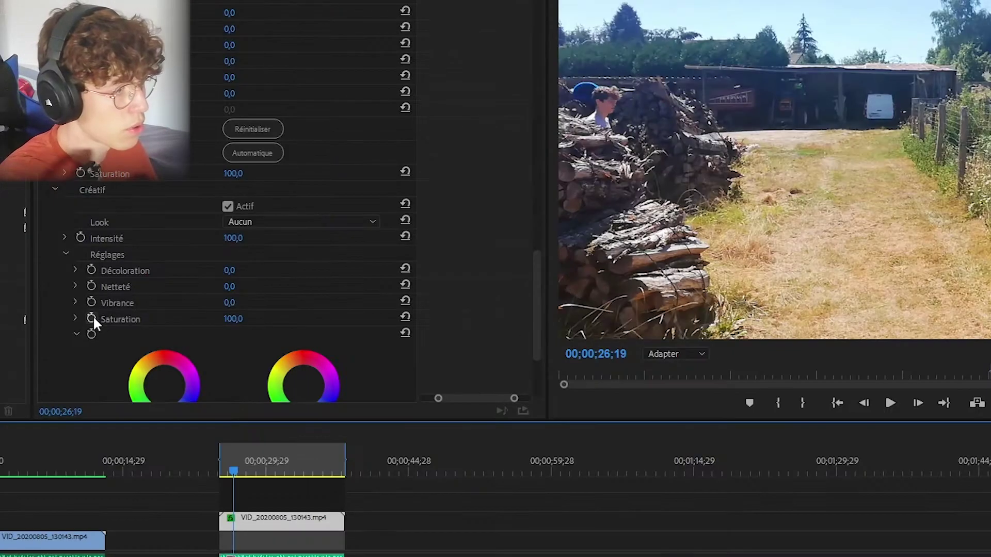
click(224, 305)
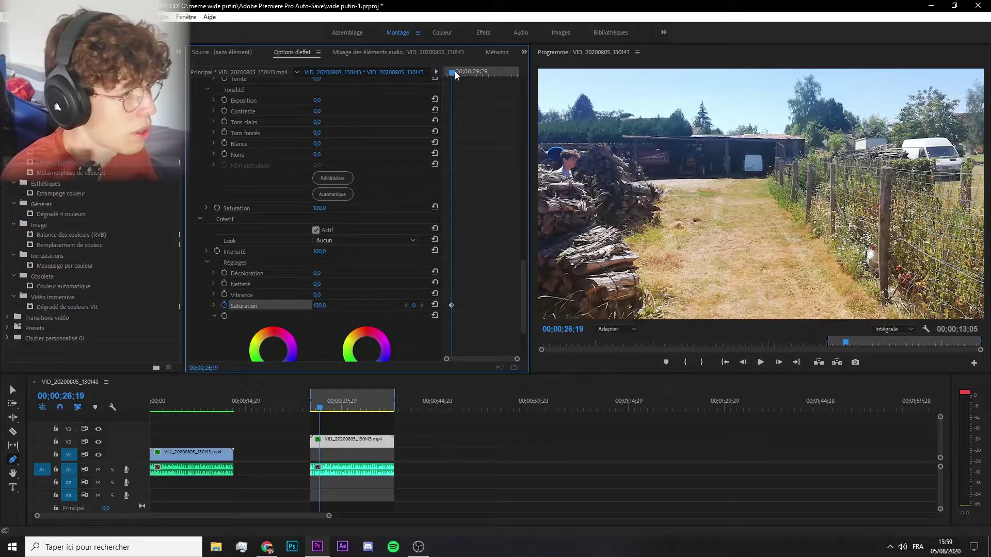
drag(454, 72, 462, 76)
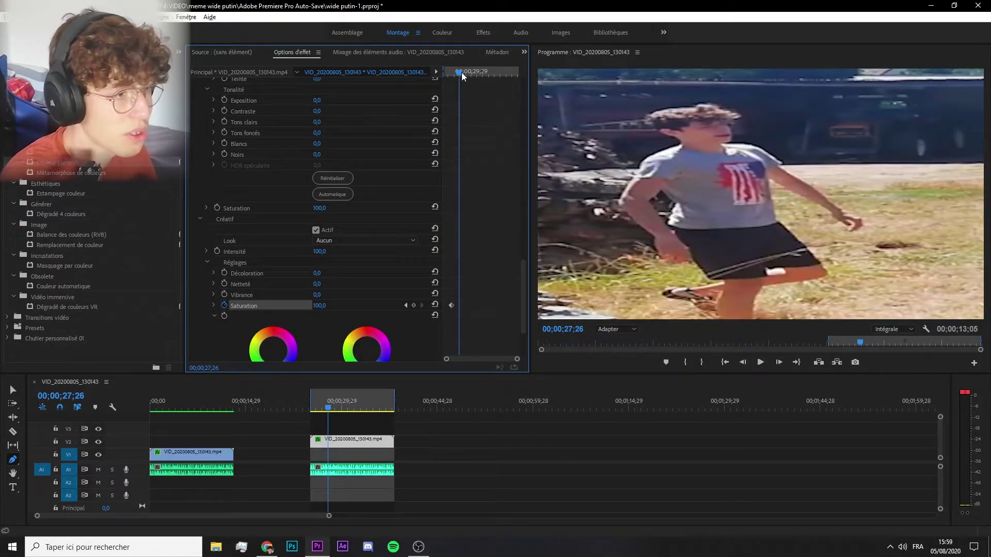
click(413, 305)
Step: Add a Saturation keyframe at 00;00;28;11, raise its value to 300, and play back the clip
drag(461, 73, 463, 74)
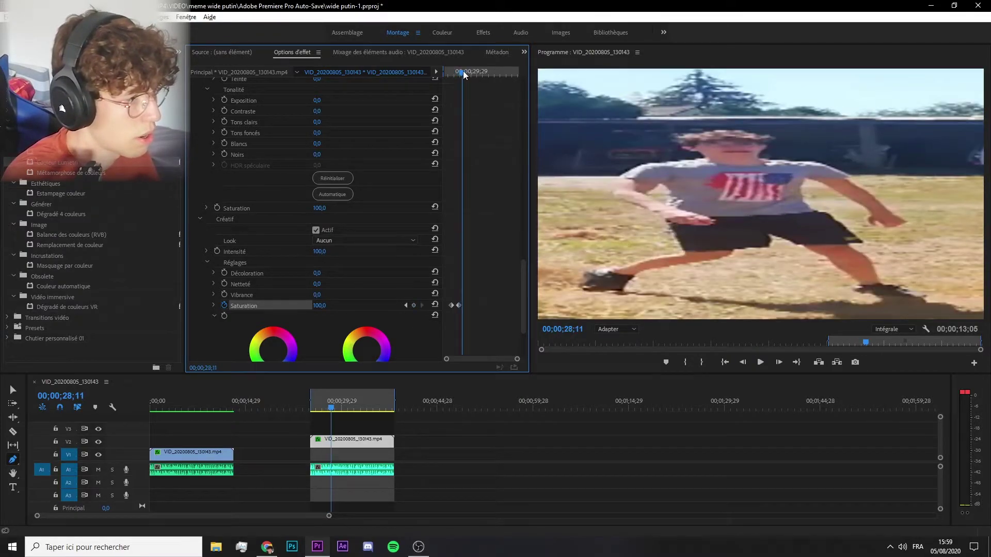
click(414, 305)
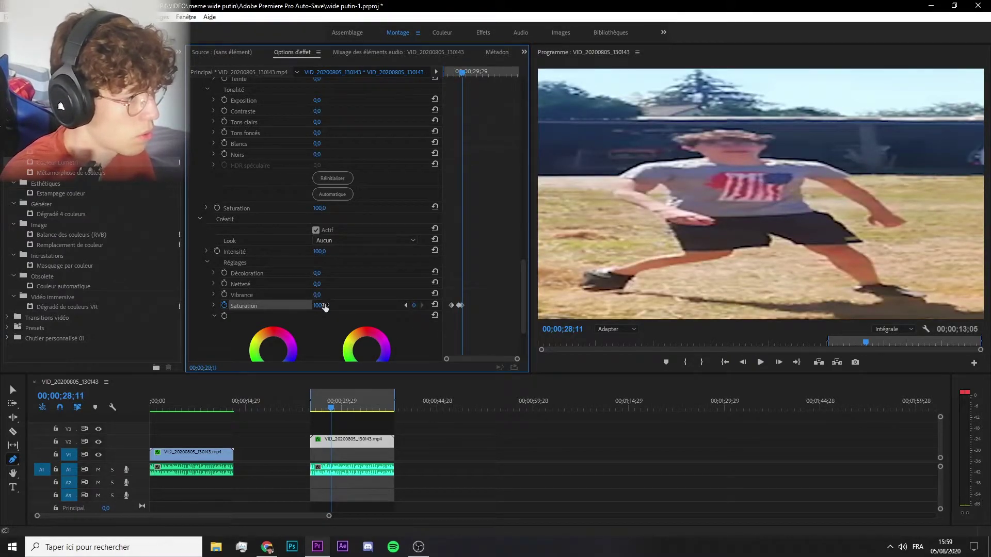
drag(319, 305, 351, 305)
key(space)
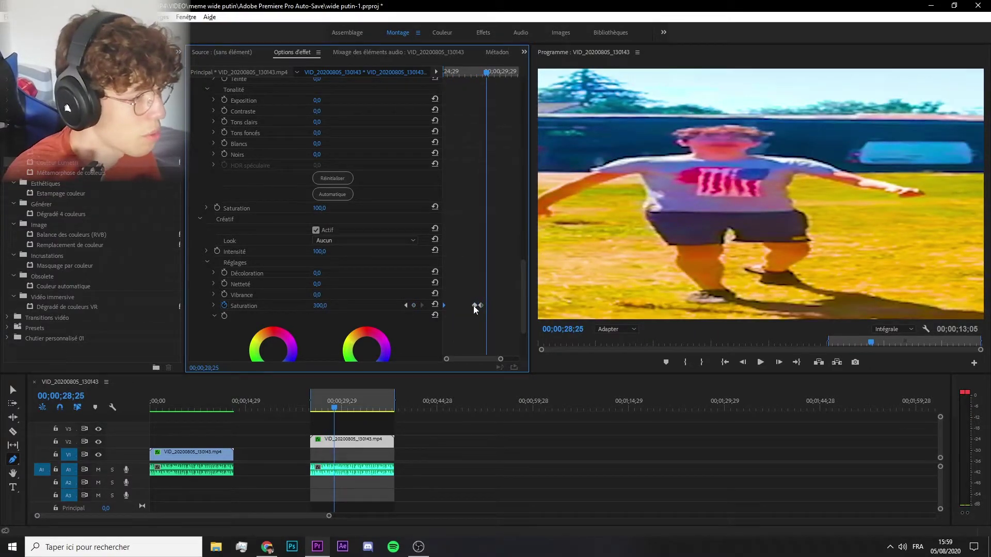
Step: Slow the saturation ramp by moving the middle keyframe slightly earlier and the last one to about 00;00;29;18, replaying between adjustments
drag(475, 305, 468, 306)
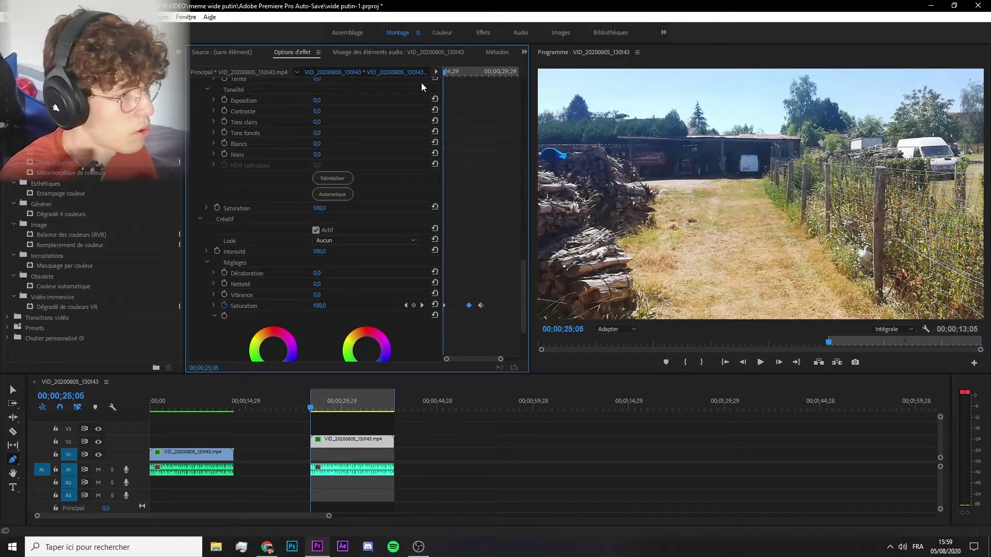
key(space)
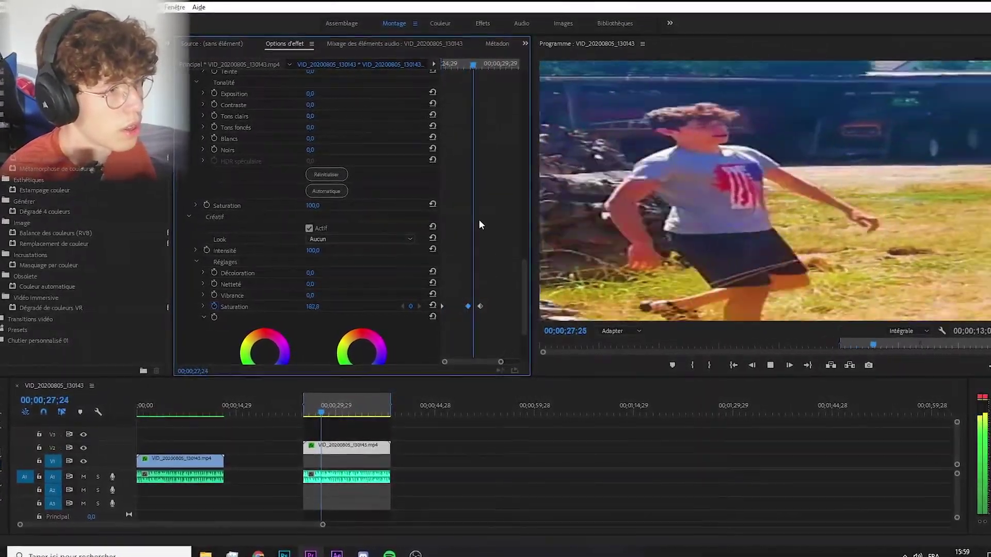
key(space)
drag(479, 307, 494, 308)
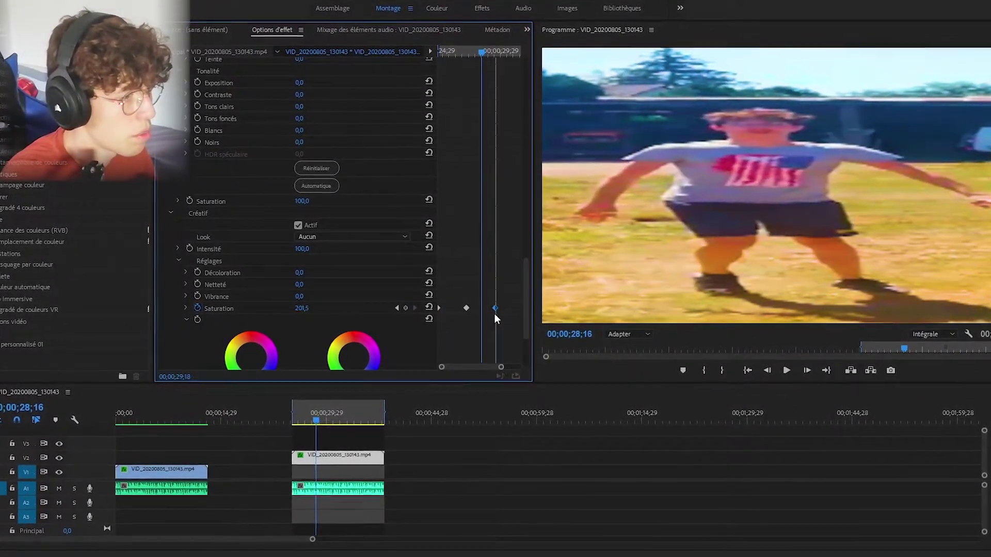